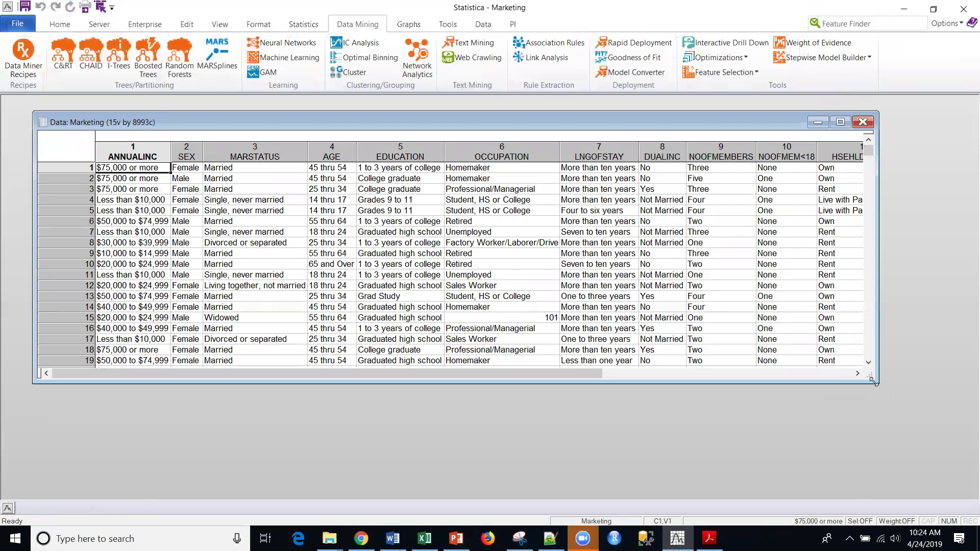
Enlarge the Marketing data window and look through its variables from ANNUALINC to Sample.
{"action": "left_click_drag", "start_coordinate": [873, 382], "coordinate": [931, 480]}
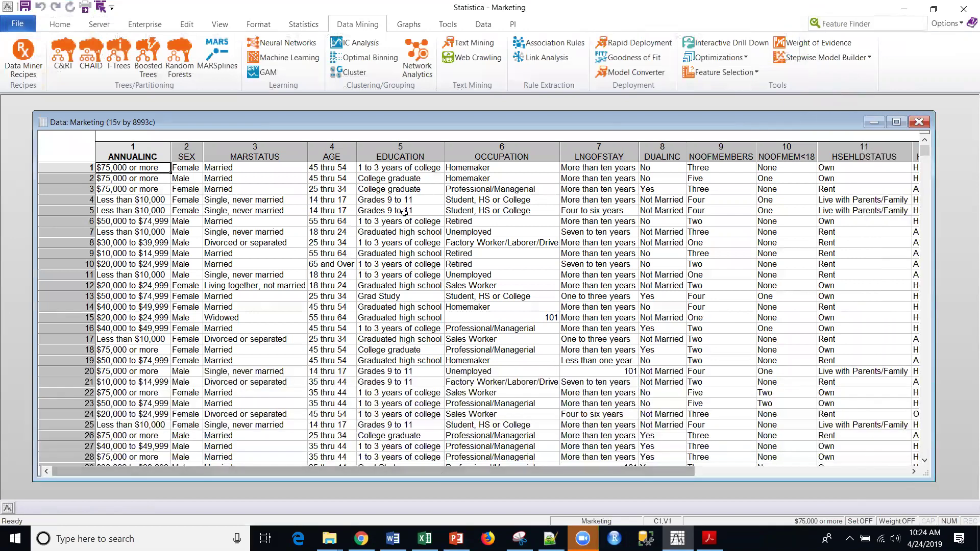
{"action": "left_click", "coordinate": [157, 151]}
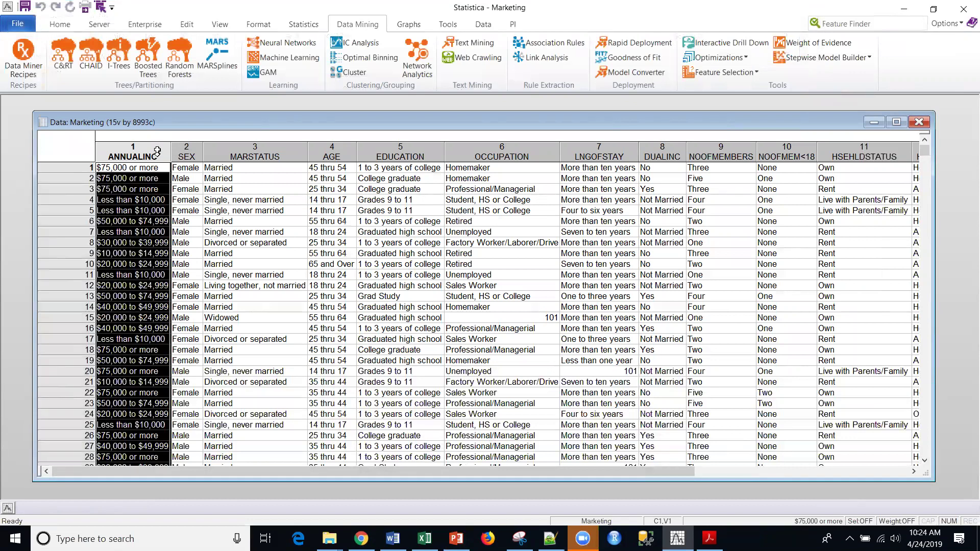
{"action": "key", "text": "Right"}
{"action": "key", "text": "Left"}
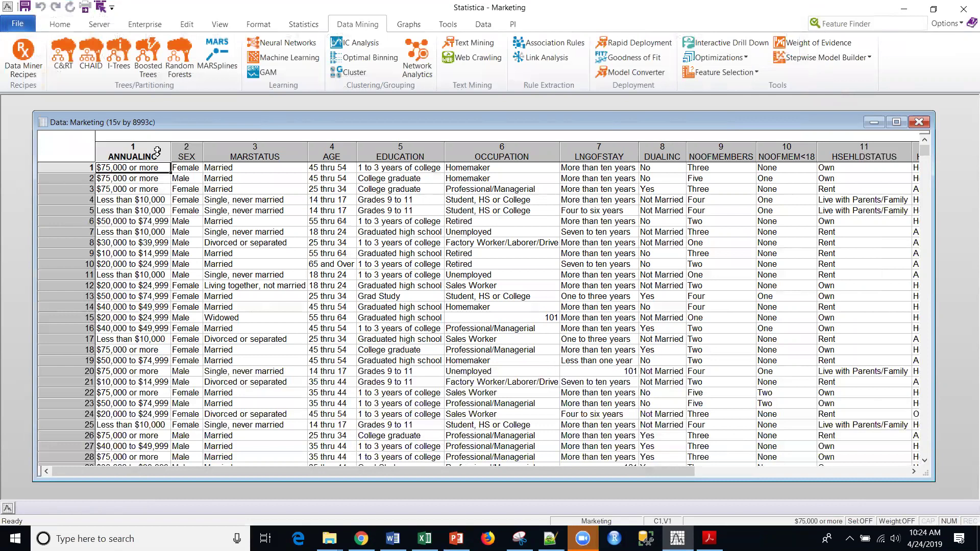
{"action": "left_click", "coordinate": [185, 155]}
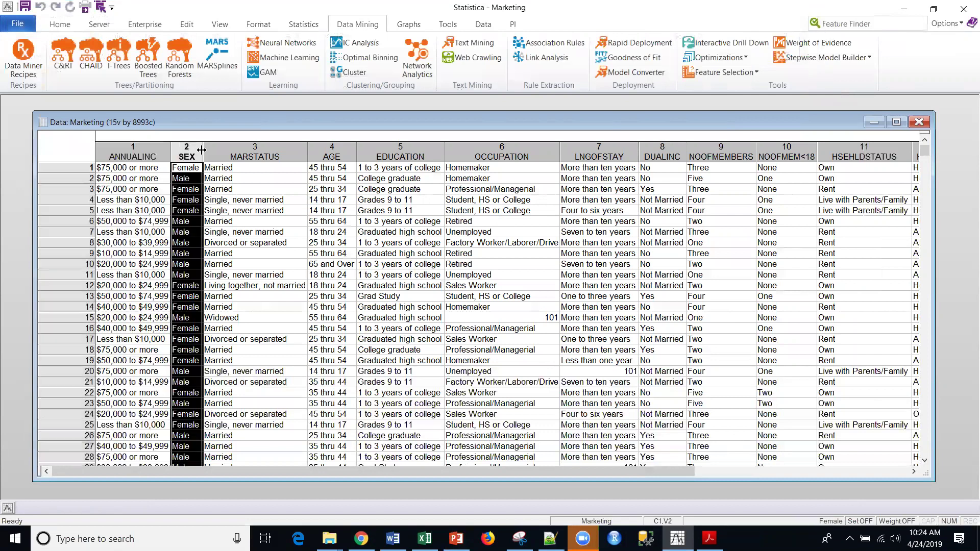
{"action": "left_click", "coordinate": [285, 157]}
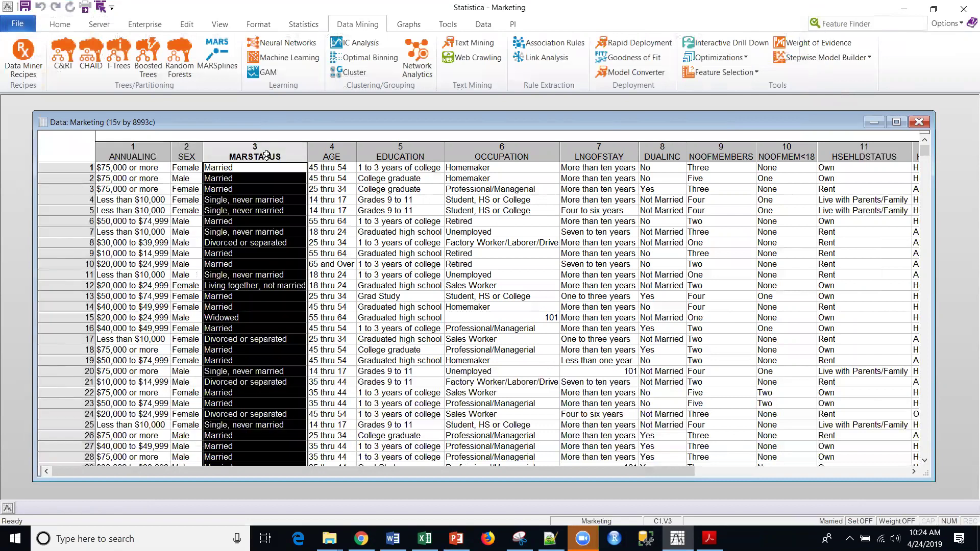
{"action": "left_click", "coordinate": [350, 153]}
{"action": "left_click", "coordinate": [392, 147]}
{"action": "left_click", "coordinate": [480, 154]}
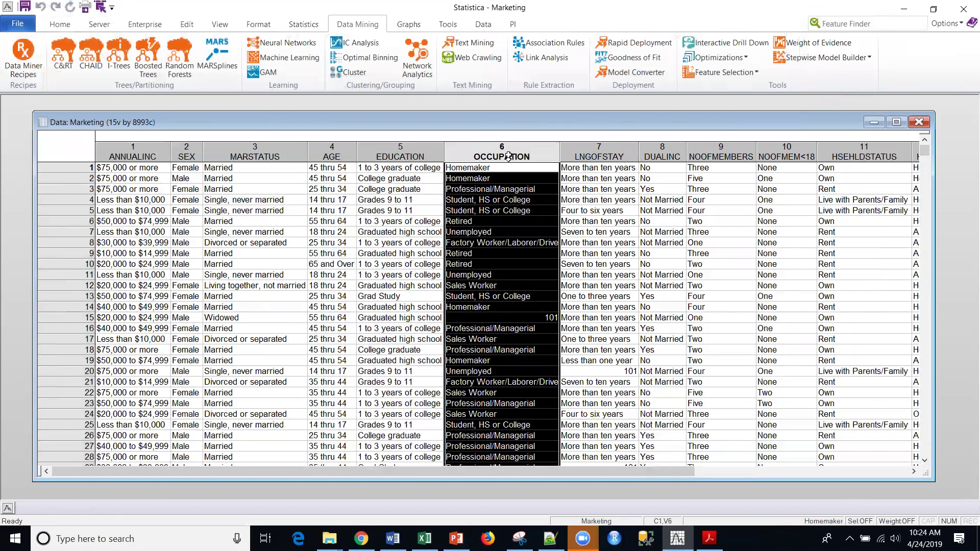
{"action": "left_click", "coordinate": [584, 152]}
{"action": "left_click", "coordinate": [662, 154]}
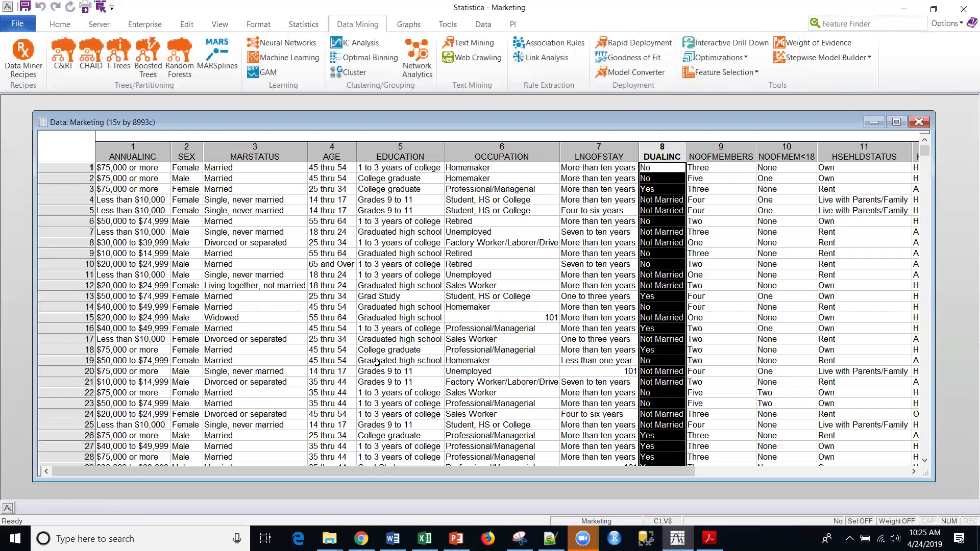
{"action": "left_click_drag", "start_coordinate": [508, 471], "coordinate": [443, 472]}
{"action": "left_click_drag", "start_coordinate": [452, 467], "coordinate": [652, 481]}
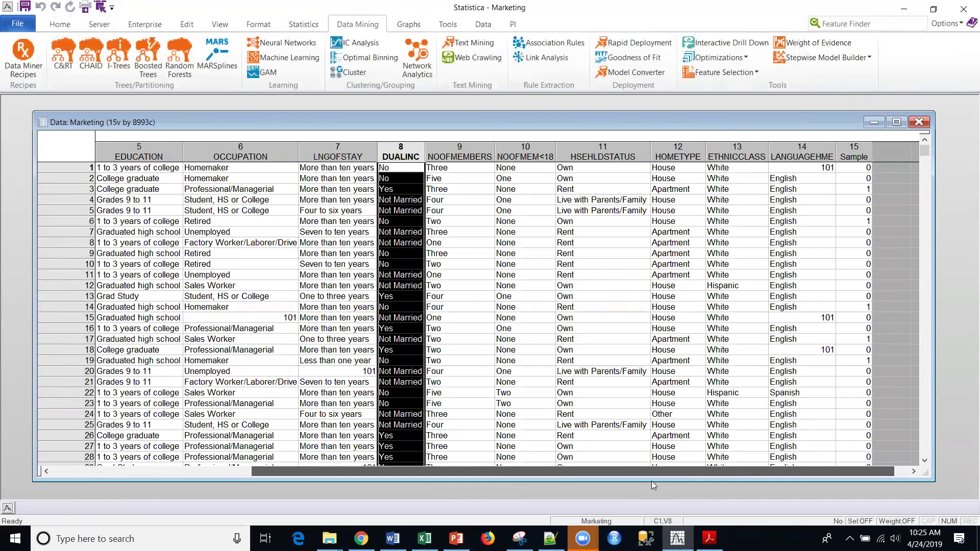
{"action": "left_click_drag", "start_coordinate": [650, 481], "coordinate": [535, 483]}
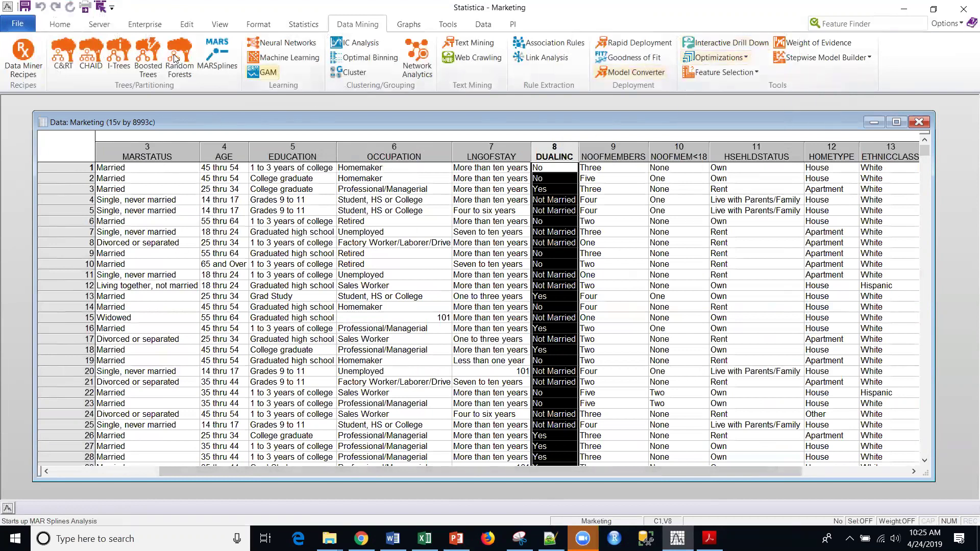
Create a new workspace from the local Blank template with the open Marketing.sta spreadsheet as its data source.
{"action": "left_click", "coordinate": [18, 23]}
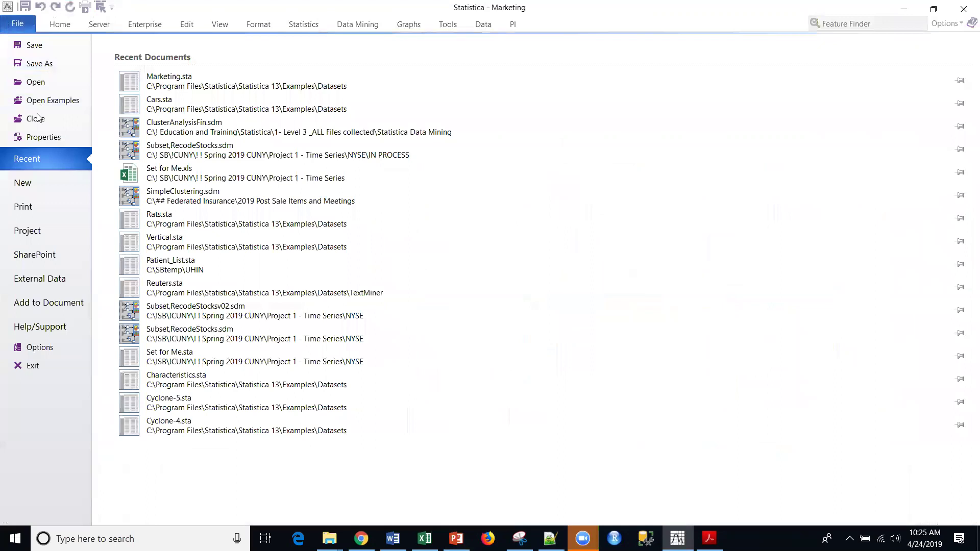
{"action": "left_click", "coordinate": [24, 185]}
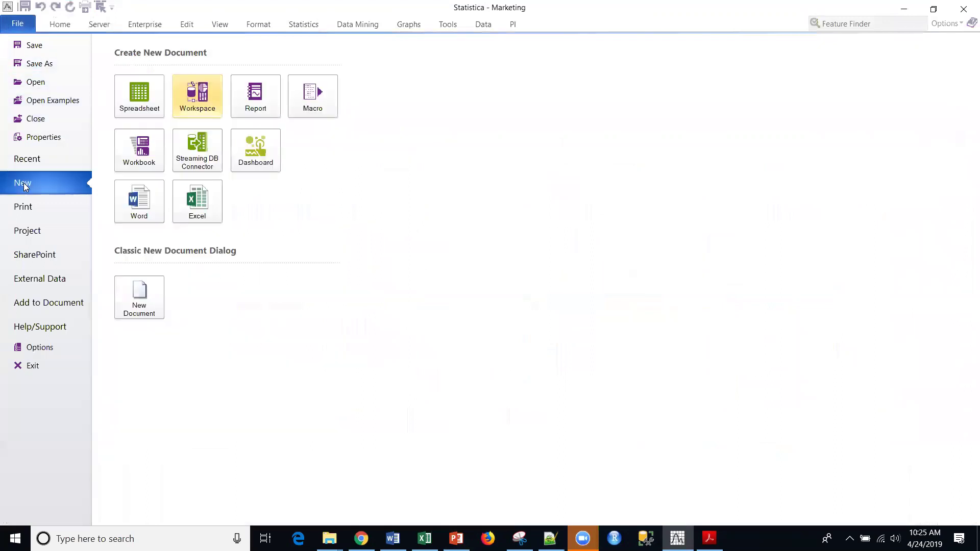
{"action": "left_click", "coordinate": [198, 102]}
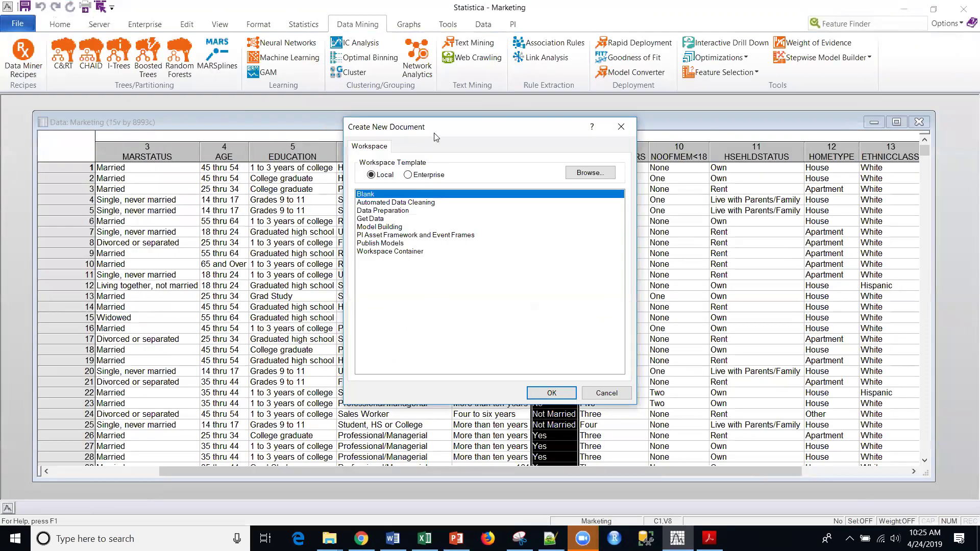
{"action": "left_click", "coordinate": [552, 393]}
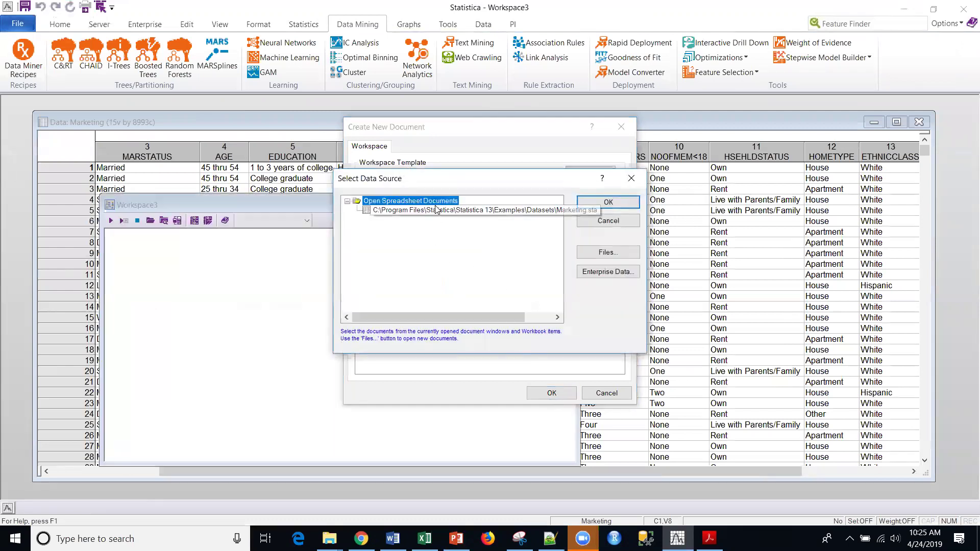
{"action": "left_click", "coordinate": [363, 210]}
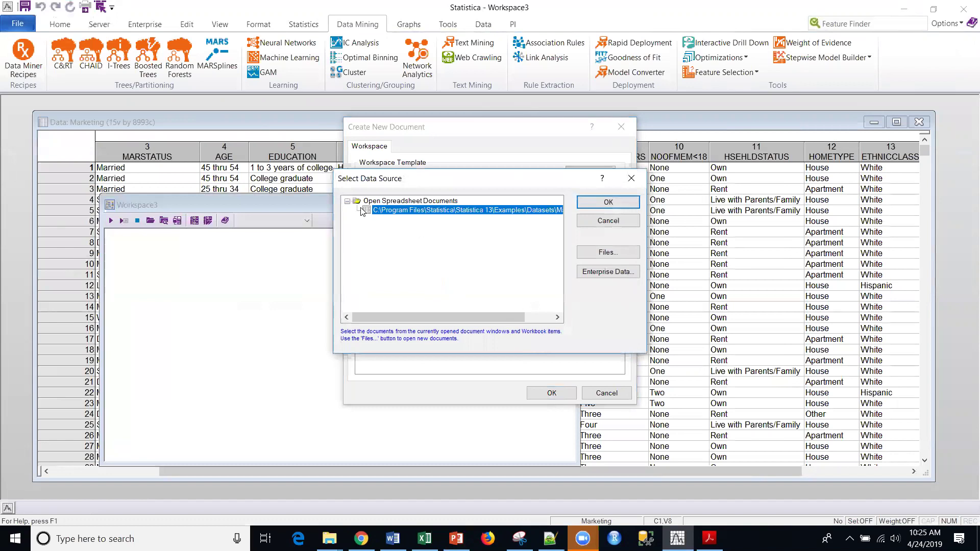
{"action": "left_click", "coordinate": [614, 203]}
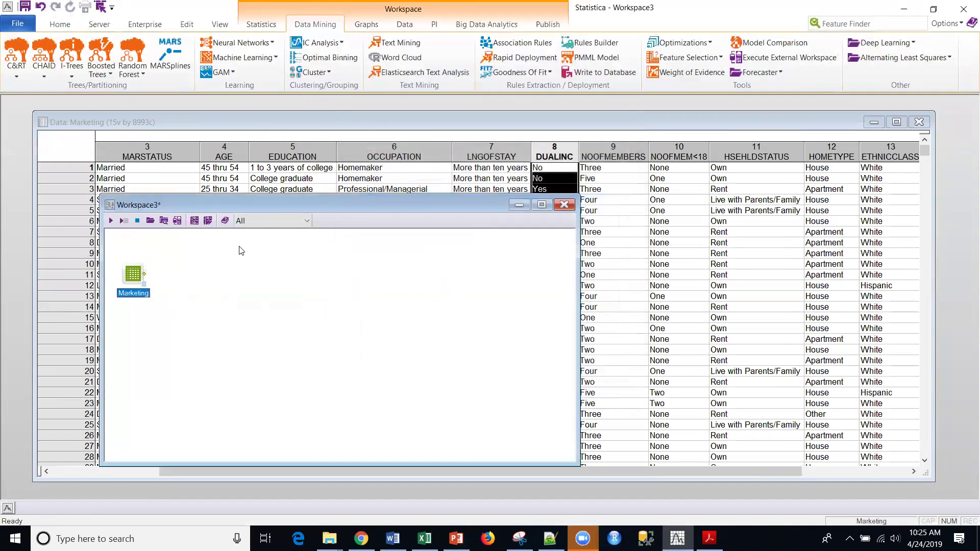
Search the features for "cluster" and add a K-Means Clustering (SVB) node to the Marketing data source.
{"action": "left_click", "coordinate": [848, 23]}
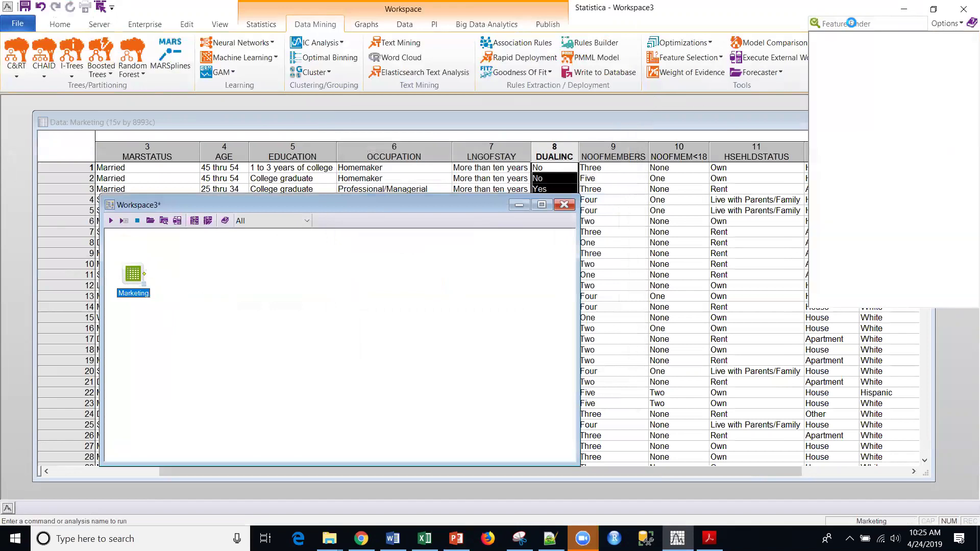
{"action": "type", "text": "cluster"}
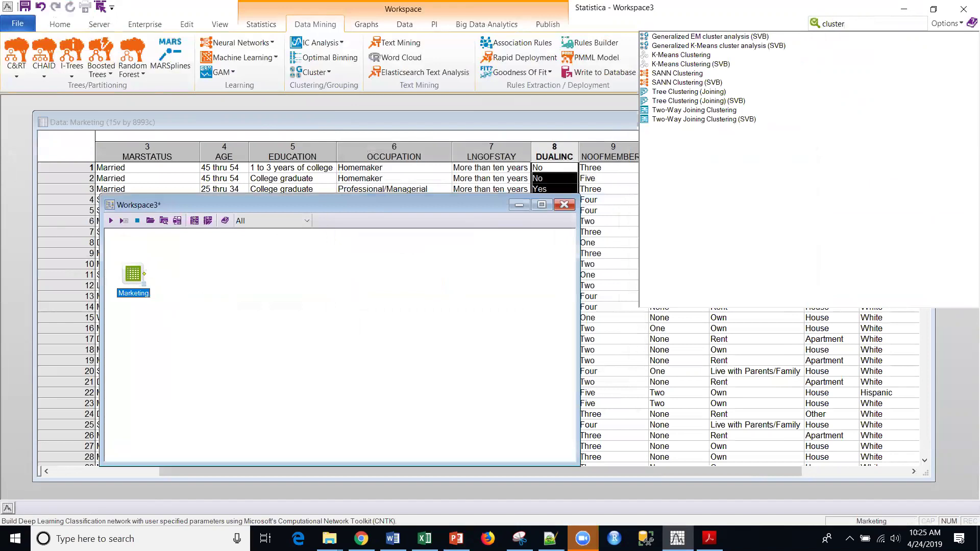
{"action": "left_click", "coordinate": [711, 64]}
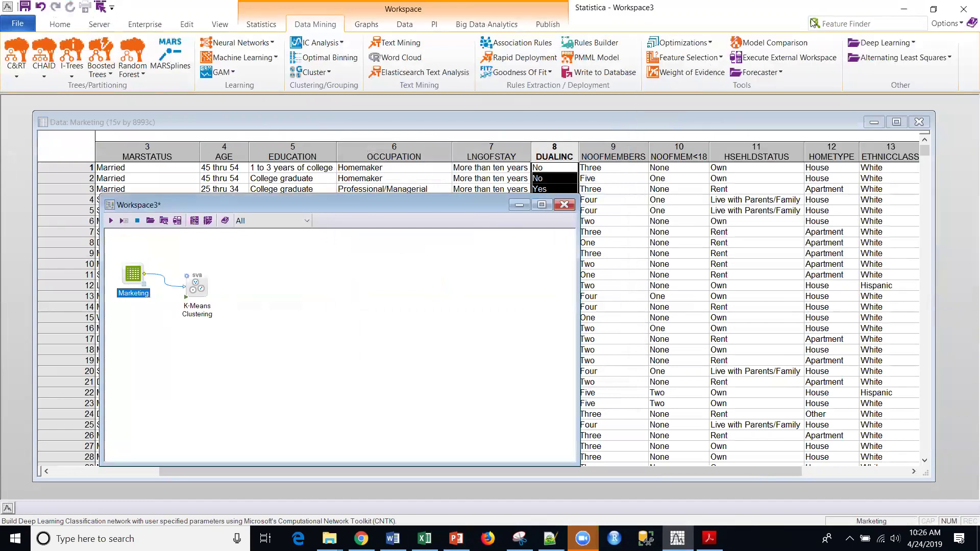
Find the clustering features again and add the regular, non-SVB K-Means Clustering node to the workspace.
{"action": "left_click", "coordinate": [839, 24]}
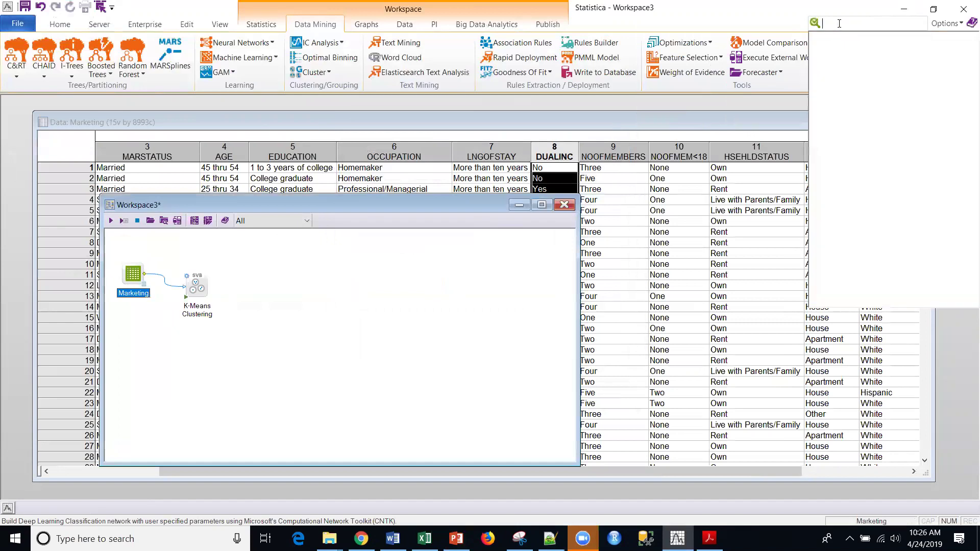
{"action": "type", "text": "cl"}
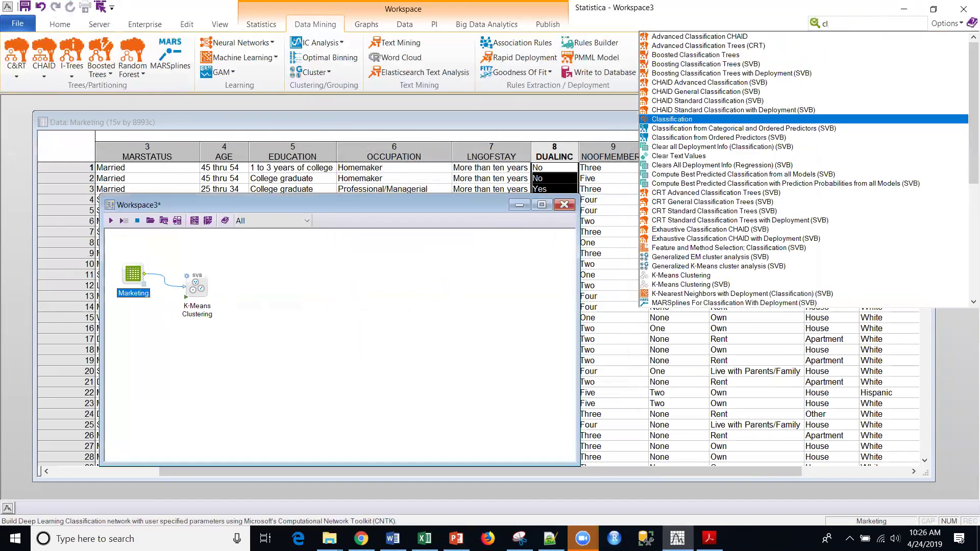
{"action": "type", "text": "uster"}
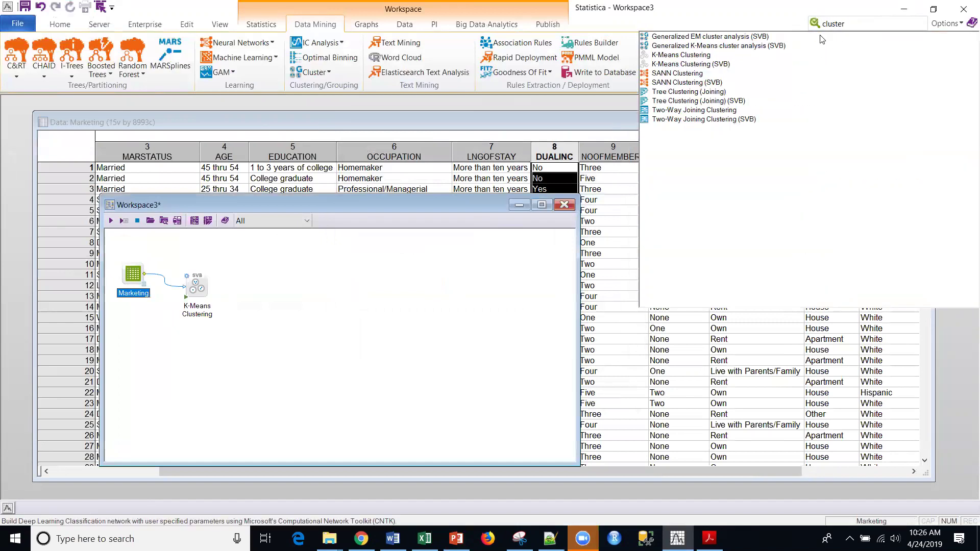
{"action": "left_click", "coordinate": [685, 55]}
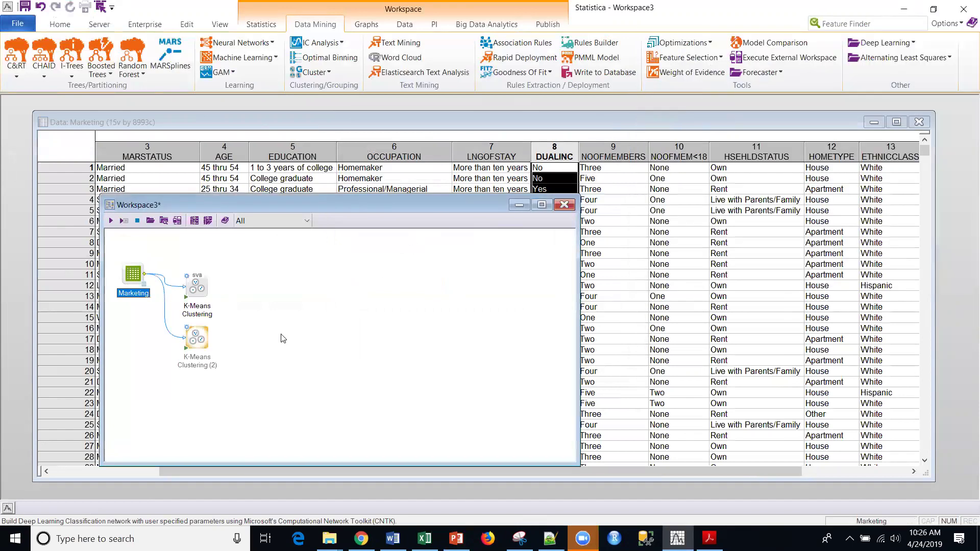
Move the non-SVB K-Means Clustering node above the SVB one and delete the SVB node from the workspace.
{"action": "left_click_drag", "start_coordinate": [197, 339], "coordinate": [197, 241]}
{"action": "left_click_drag", "start_coordinate": [198, 289], "coordinate": [197, 300]}
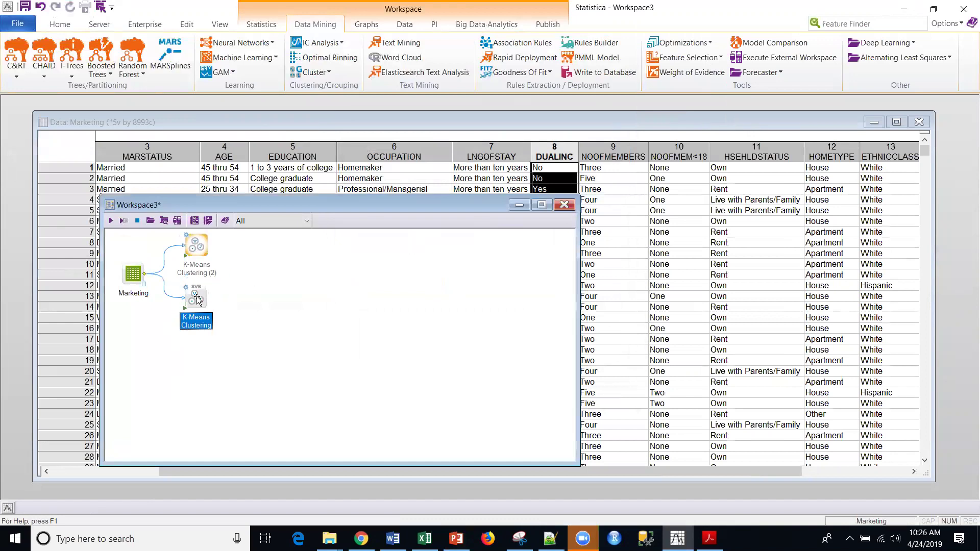
{"action": "key", "text": "Delete"}
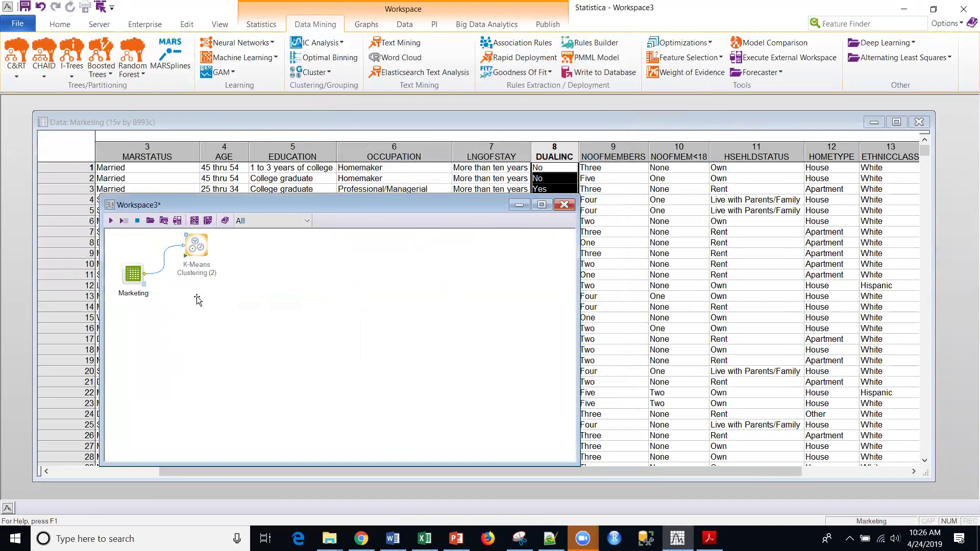
Select variables 1-14, ANNUALINC through LANGUAGEHME, for the K-Means Clustering node and continue with that selection despite the text labels.
{"action": "double_click", "coordinate": [200, 248]}
{"action": "left_click", "coordinate": [437, 167]}
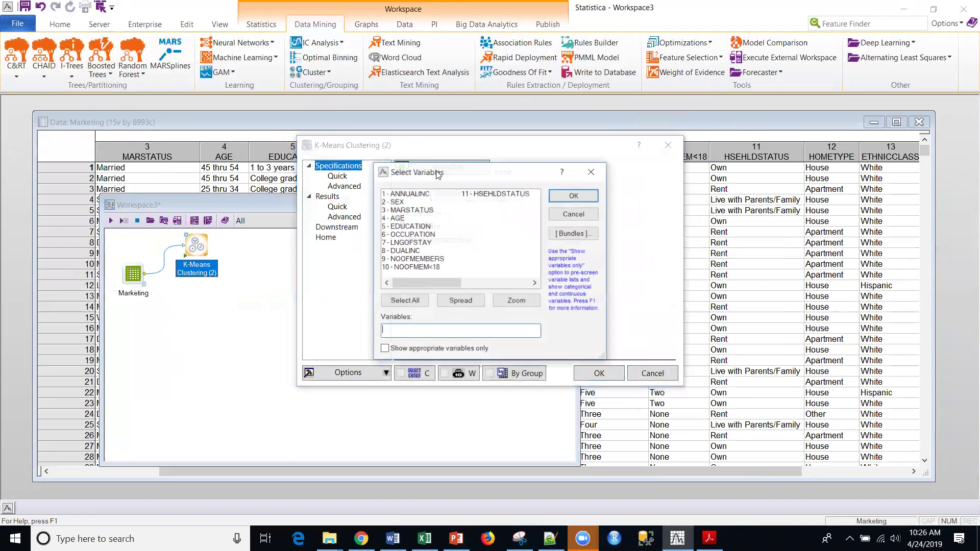
{"action": "left_click_drag", "start_coordinate": [416, 196], "coordinate": [445, 221]}
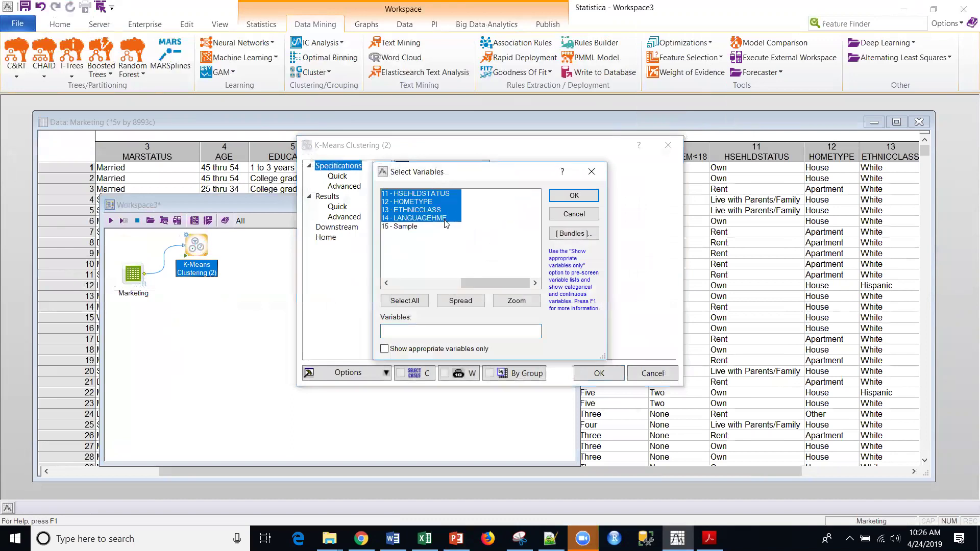
{"action": "left_click", "coordinate": [574, 195]}
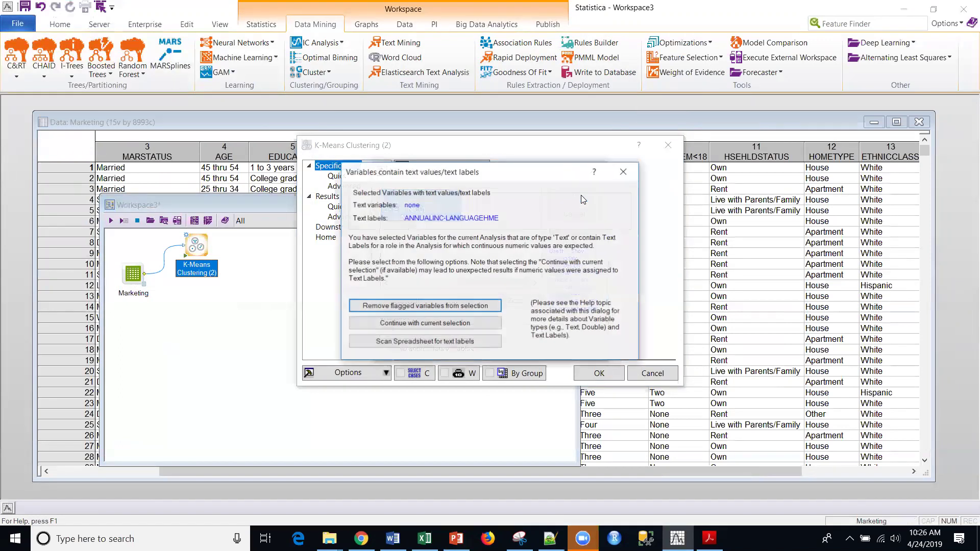
{"action": "left_click", "coordinate": [442, 327]}
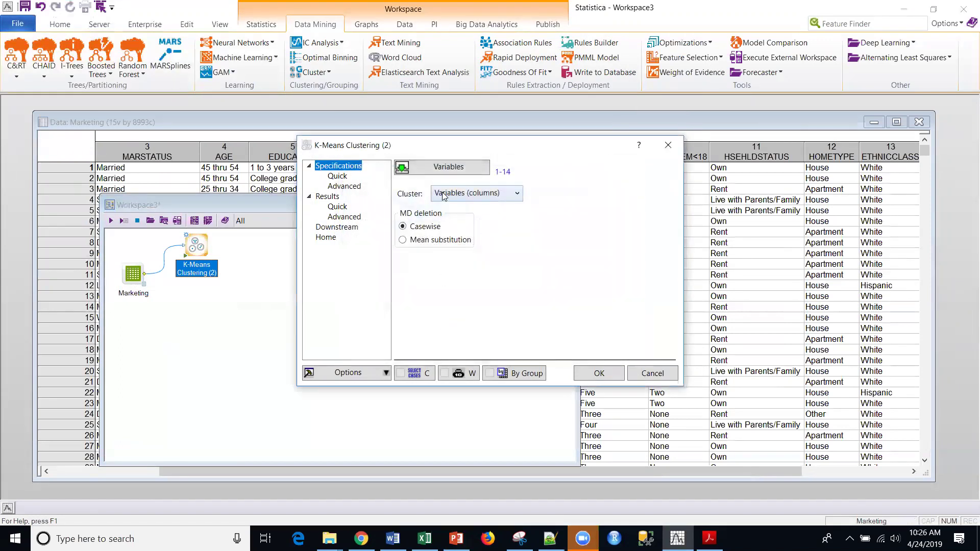
Set the K-Means node to cluster Cases (rows) and check its advanced specifications.
{"action": "left_click", "coordinate": [338, 177]}
{"action": "left_click", "coordinate": [473, 193]}
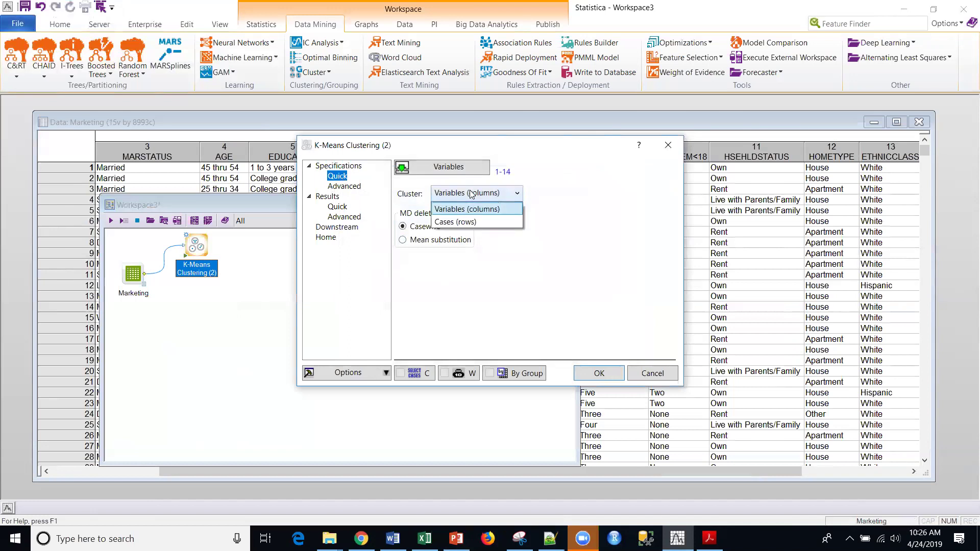
{"action": "left_click", "coordinate": [474, 221]}
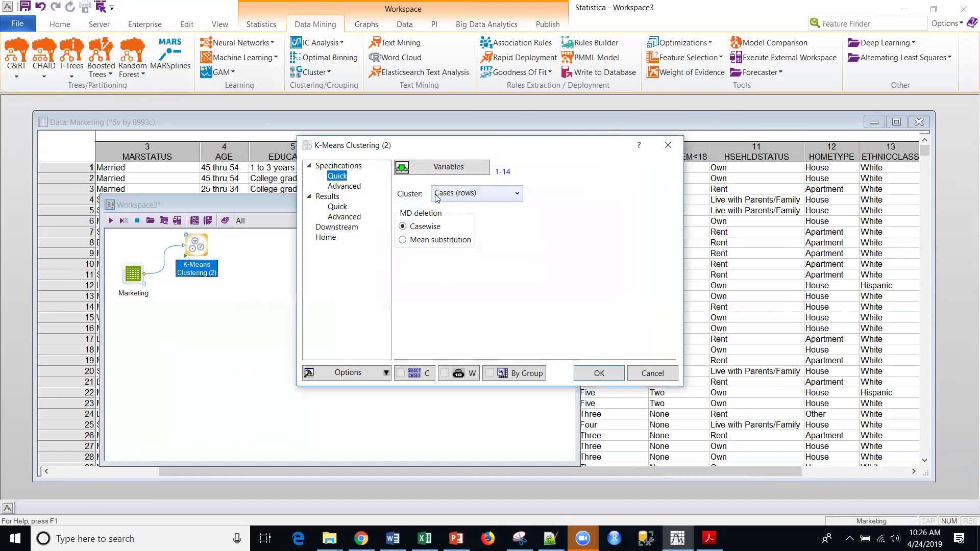
{"action": "left_click", "coordinate": [344, 186]}
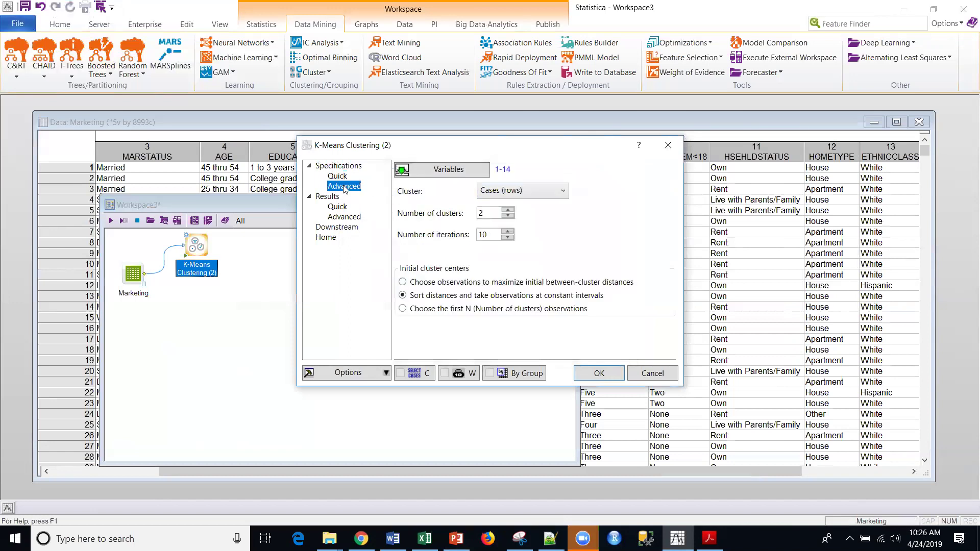
Review the quick results and include descriptive statistics for each cluster plus members of each cluster & distances in the output.
{"action": "left_click", "coordinate": [337, 207]}
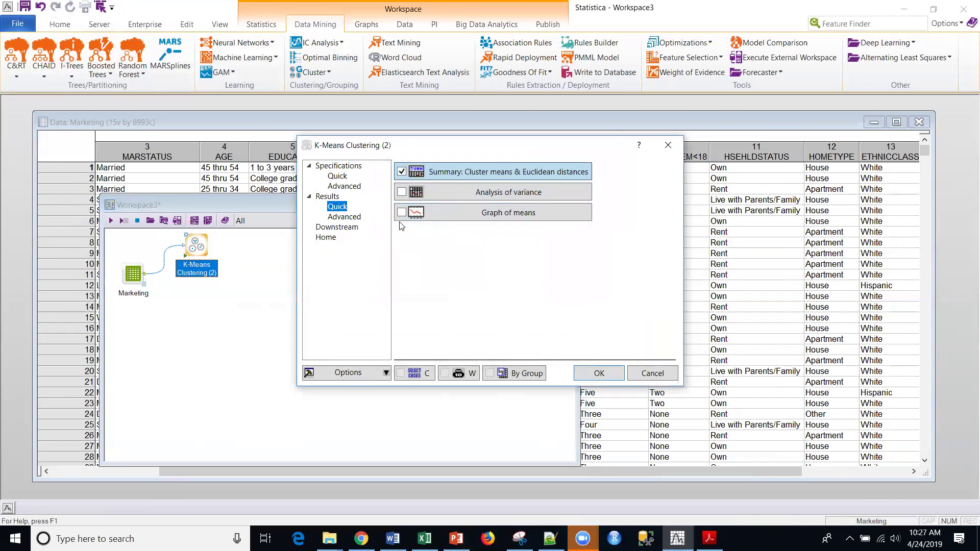
{"action": "left_click", "coordinate": [344, 217]}
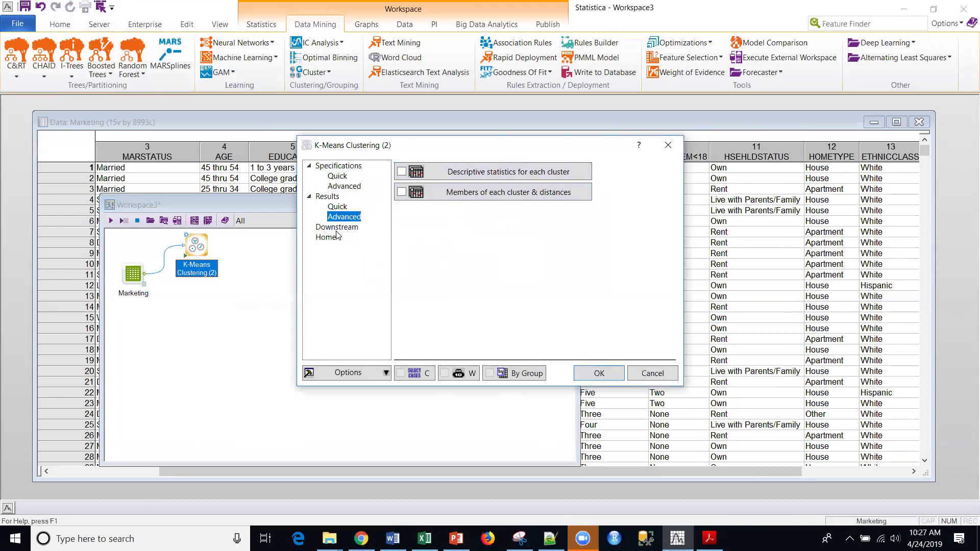
{"action": "left_click", "coordinate": [402, 173]}
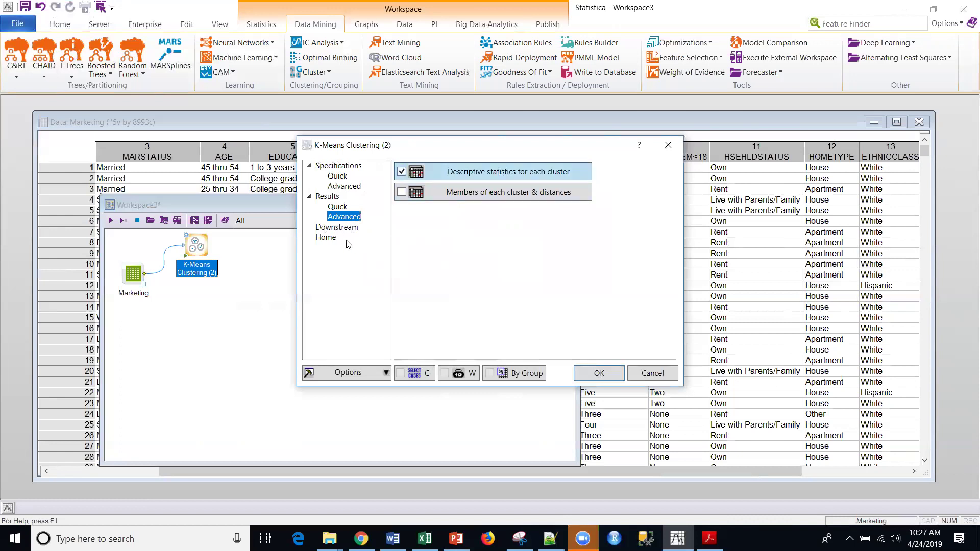
{"action": "left_click", "coordinate": [402, 192]}
Set the K-Means node's downstream output document to Members of each cluster and distances, and run the node.
{"action": "left_click", "coordinate": [332, 228]}
{"action": "left_click", "coordinate": [547, 171]}
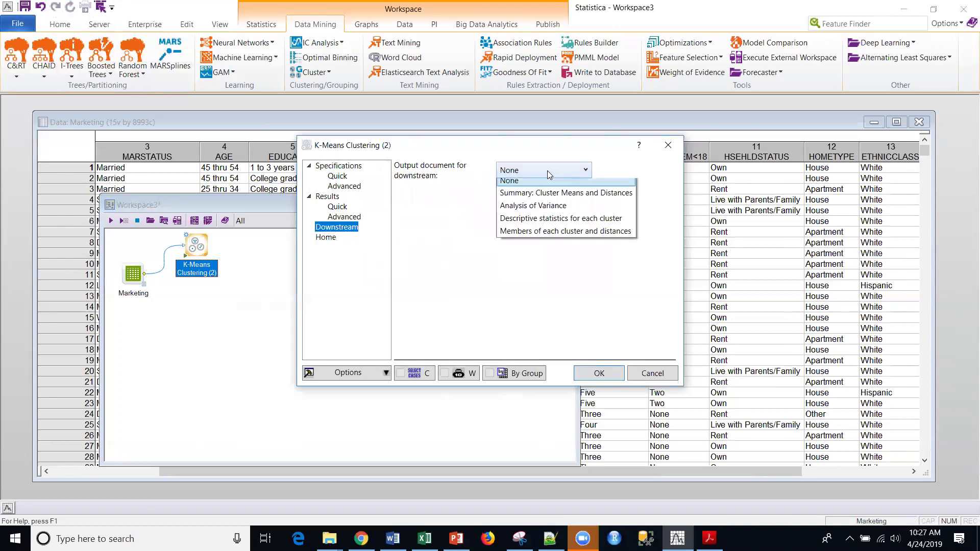
{"action": "left_click", "coordinate": [568, 237]}
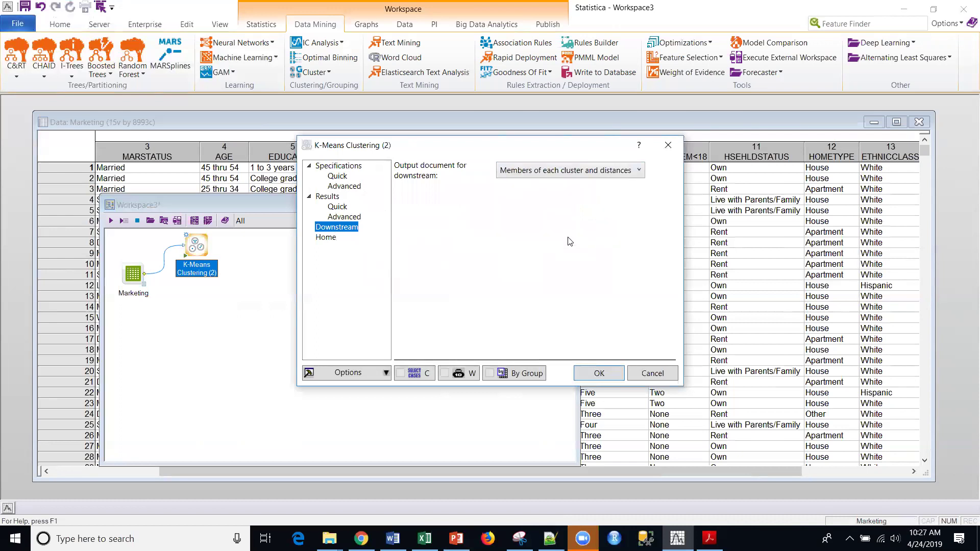
{"action": "left_click", "coordinate": [599, 374]}
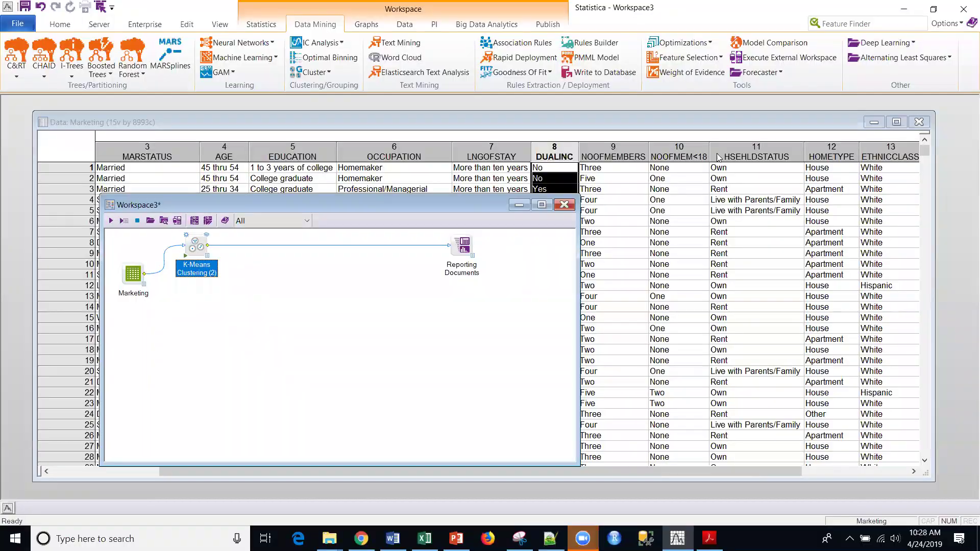
Open the K-Means node's reporting documents, enlarge the results window and its tree pane, and look over all result tables together.
{"action": "left_click", "coordinate": [206, 234]}
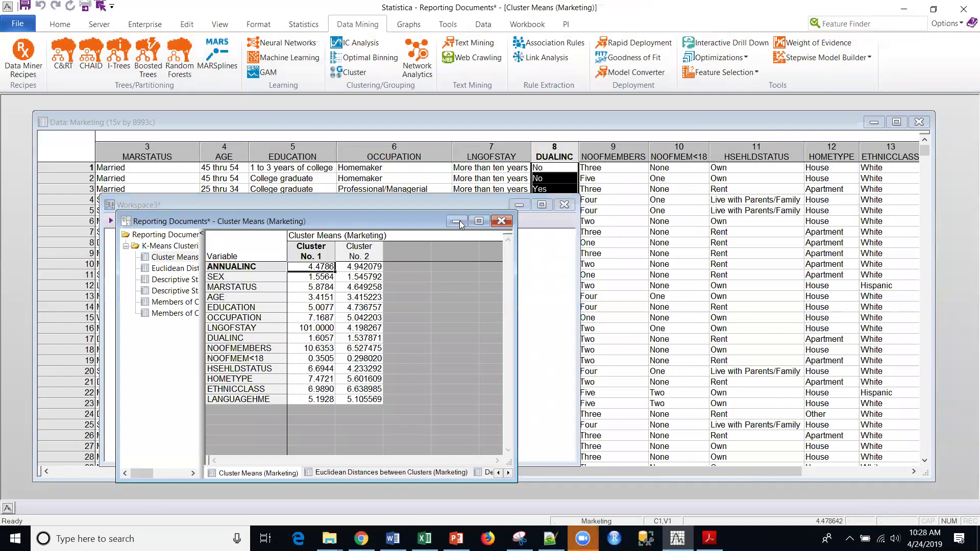
{"action": "left_click_drag", "start_coordinate": [274, 222], "coordinate": [227, 97]}
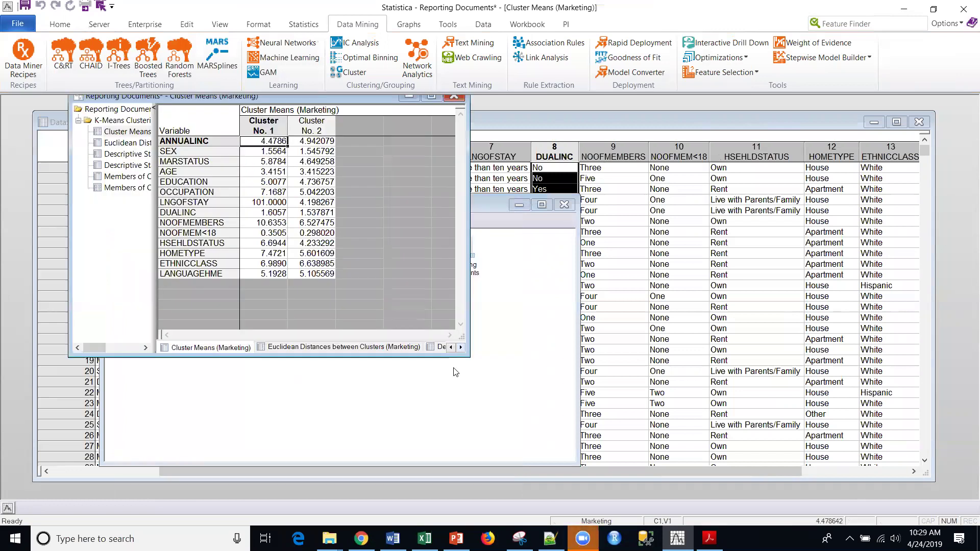
{"action": "left_click_drag", "start_coordinate": [464, 355], "coordinate": [822, 499]}
{"action": "left_click_drag", "start_coordinate": [157, 367], "coordinate": [233, 366]}
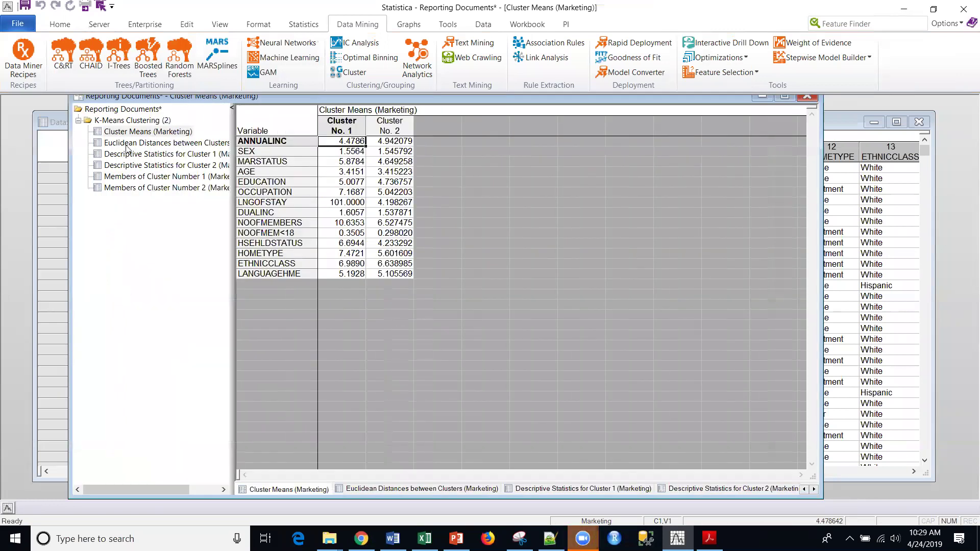
{"action": "left_click", "coordinate": [134, 119]}
{"action": "scroll", "coordinate": [555, 418], "scroll_direction": "down", "scroll_amount": 3}
{"action": "scroll", "coordinate": [555, 417], "scroll_direction": "up", "scroll_amount": 2}
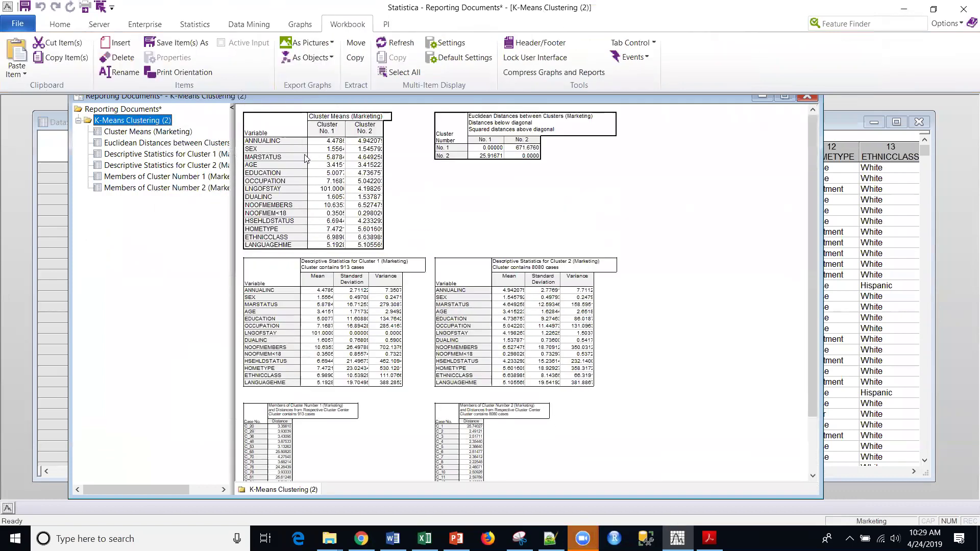
Examine the Cluster Means table, comparing the LNGOFSTAY and NOOFMEMBERS means between the two clusters.
{"action": "left_click", "coordinate": [125, 132]}
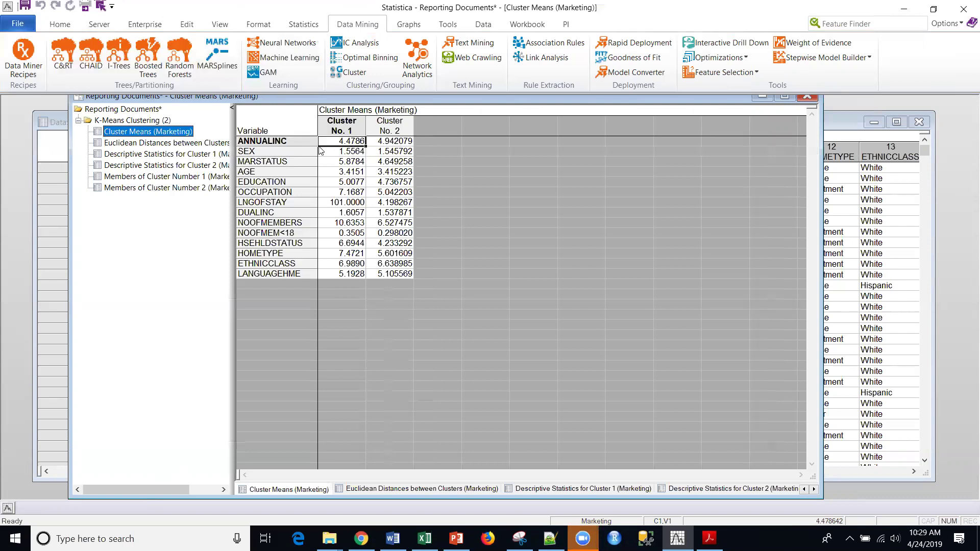
{"action": "left_click", "coordinate": [285, 203]}
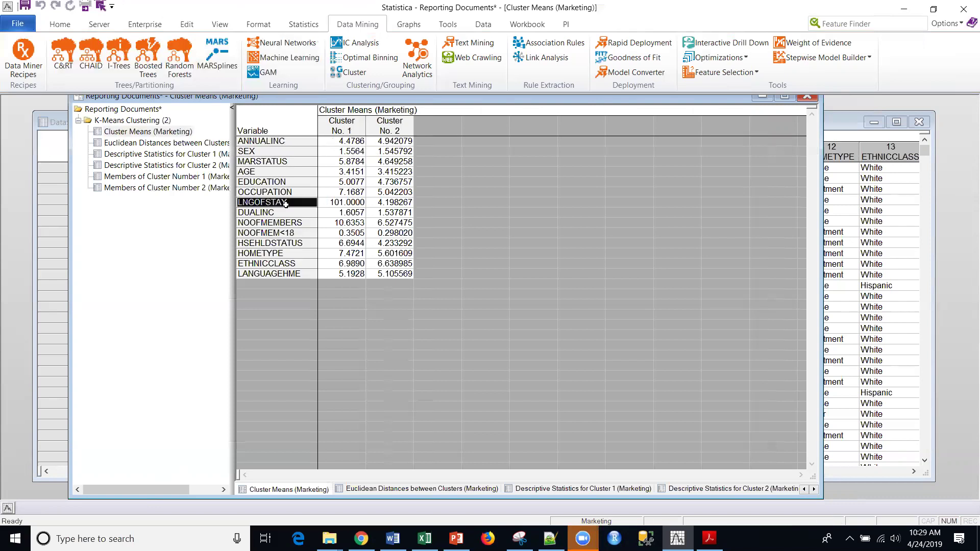
{"action": "left_click", "coordinate": [357, 203]}
{"action": "left_click", "coordinate": [396, 204]}
{"action": "left_click", "coordinate": [342, 203]}
{"action": "left_click", "coordinate": [397, 203]}
{"action": "left_click", "coordinate": [354, 203]}
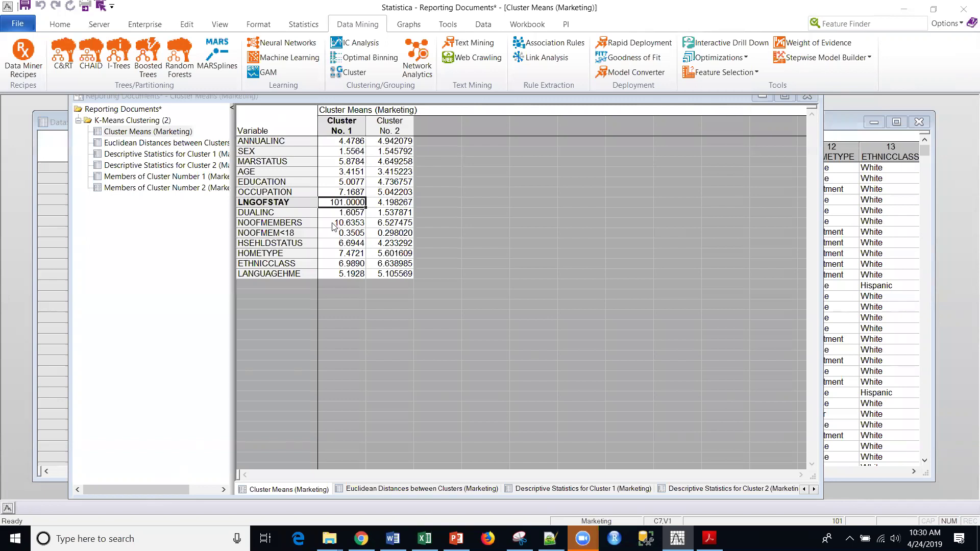
{"action": "left_click", "coordinate": [361, 225]}
{"action": "left_click", "coordinate": [379, 221]}
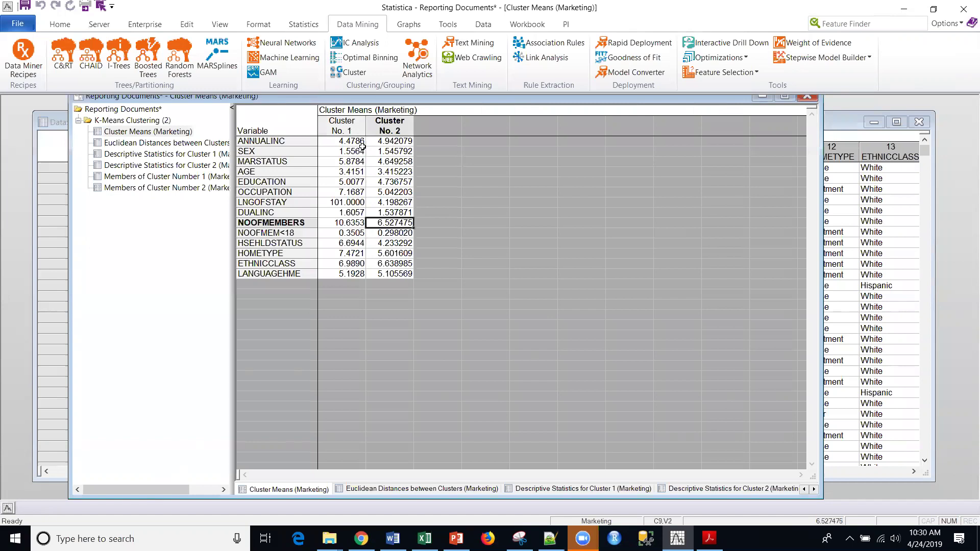
Review the Euclidean distances, each cluster's descriptive statistics and the member distances for cluster 1, and minimize the results.
{"action": "left_click", "coordinate": [163, 143]}
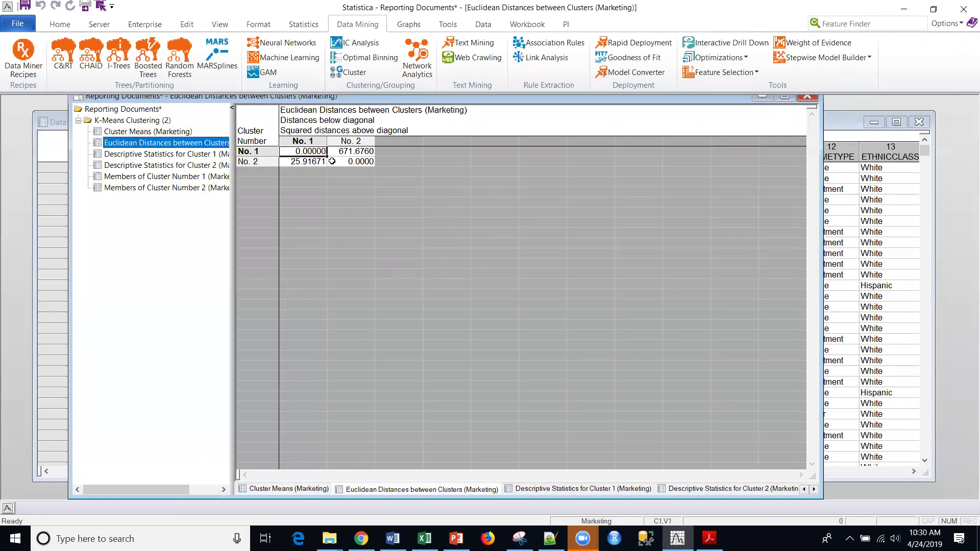
{"action": "left_click", "coordinate": [157, 154]}
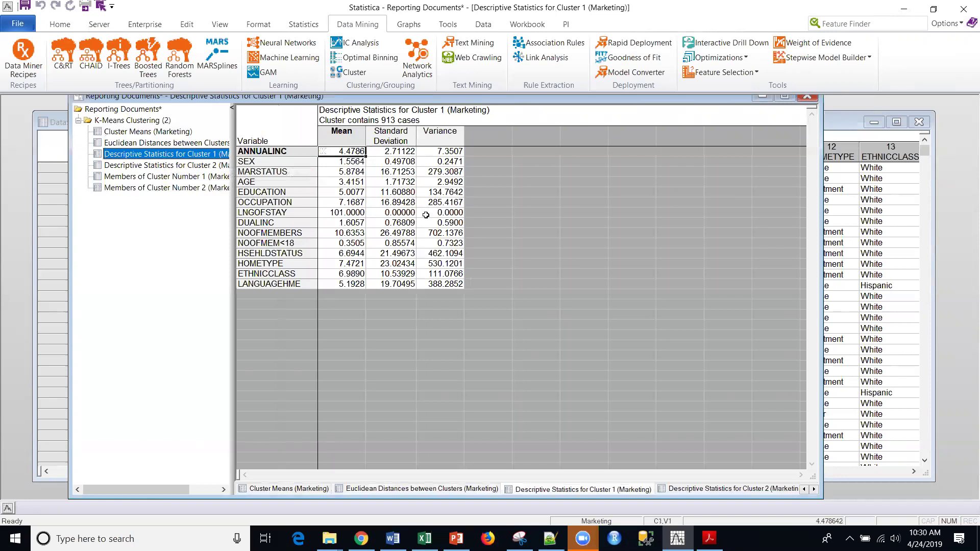
{"action": "left_click", "coordinate": [121, 167]}
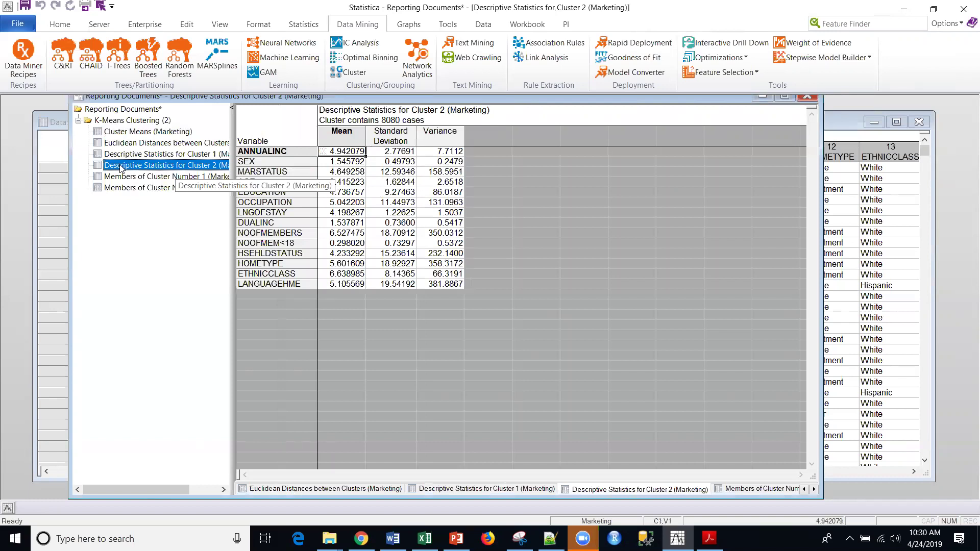
{"action": "left_click", "coordinate": [120, 179]}
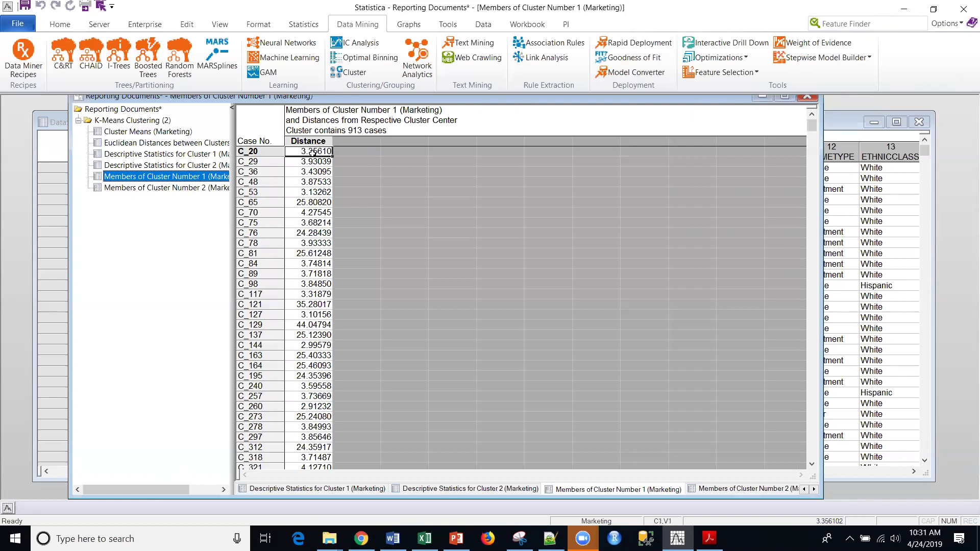
{"action": "left_click", "coordinate": [317, 203]}
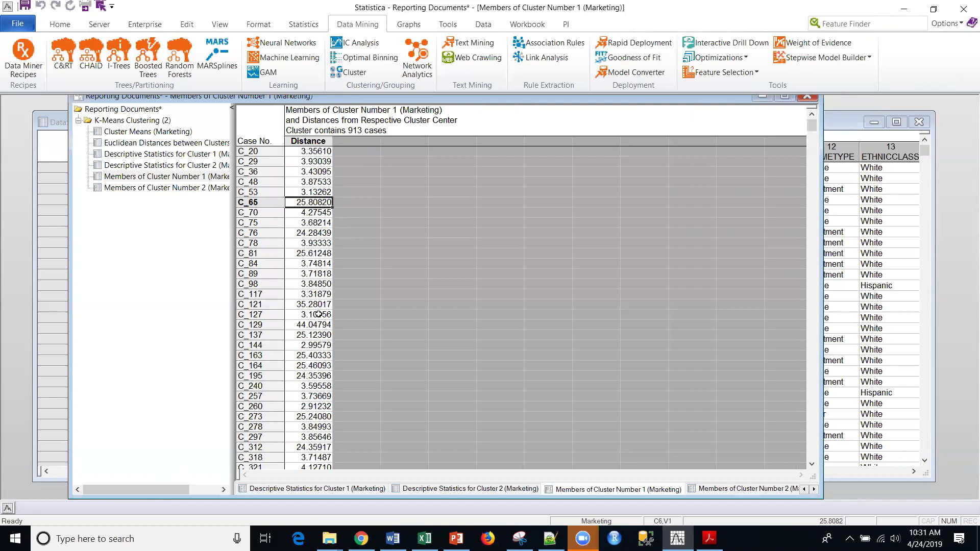
{"action": "left_click", "coordinate": [764, 97]}
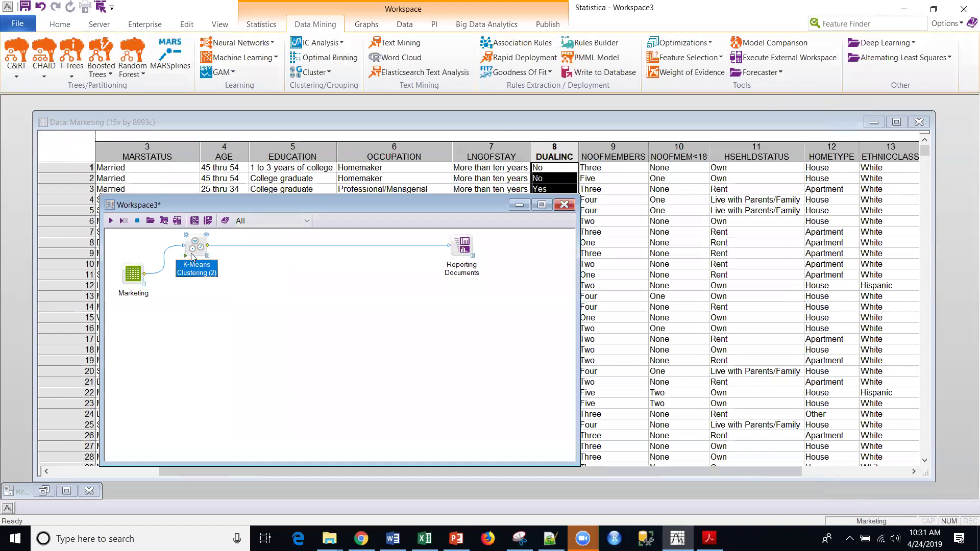
Rearrange the workspace nodes and add a Concatenate Variables node fed by both the Marketing data and the K-Means Clustering node.
{"action": "left_click_drag", "start_coordinate": [192, 250], "coordinate": [195, 256]}
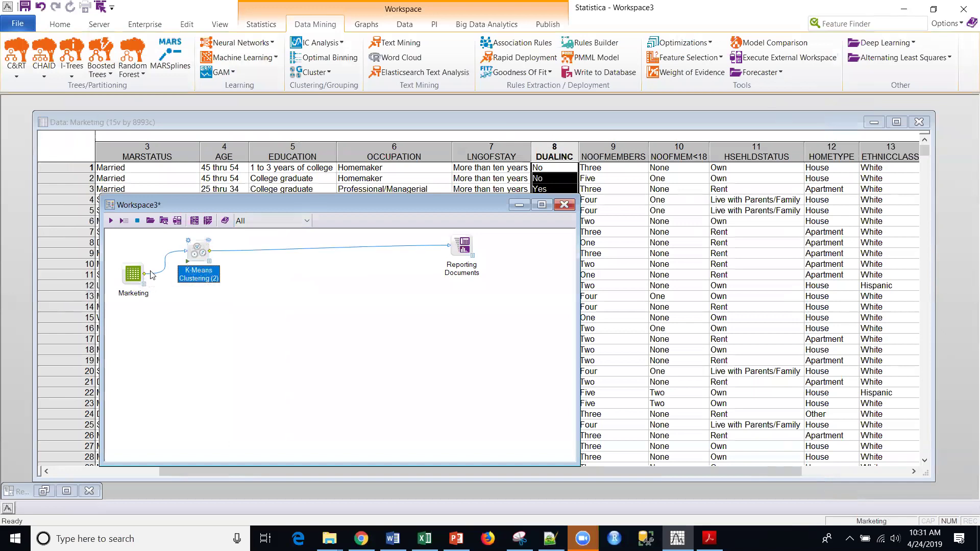
{"action": "left_click_drag", "start_coordinate": [131, 276], "coordinate": [134, 304]}
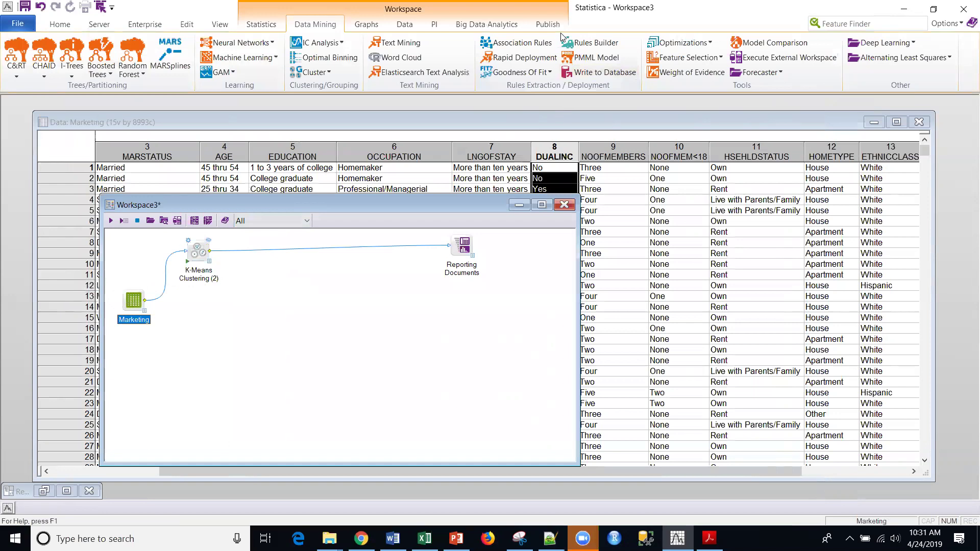
{"action": "left_click", "coordinate": [409, 25]}
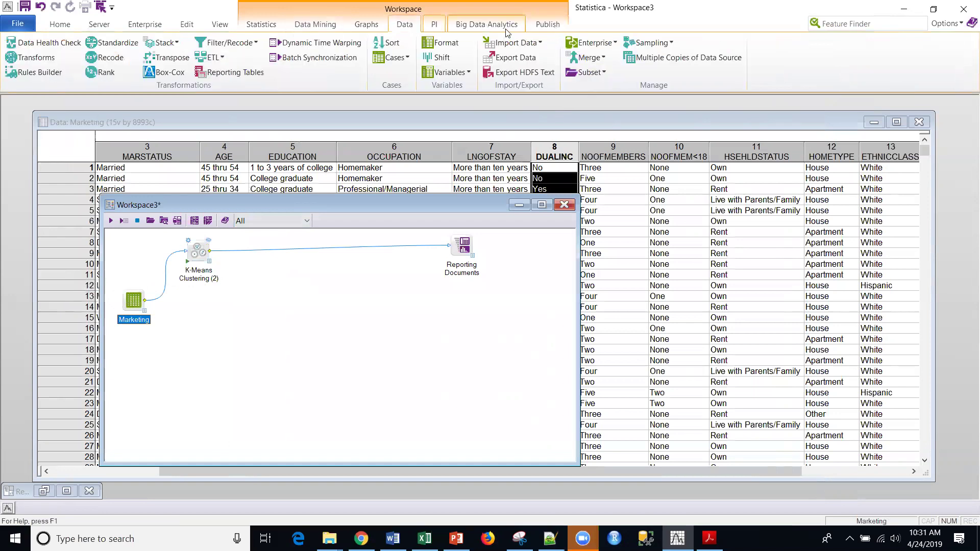
{"action": "left_click", "coordinate": [602, 57]}
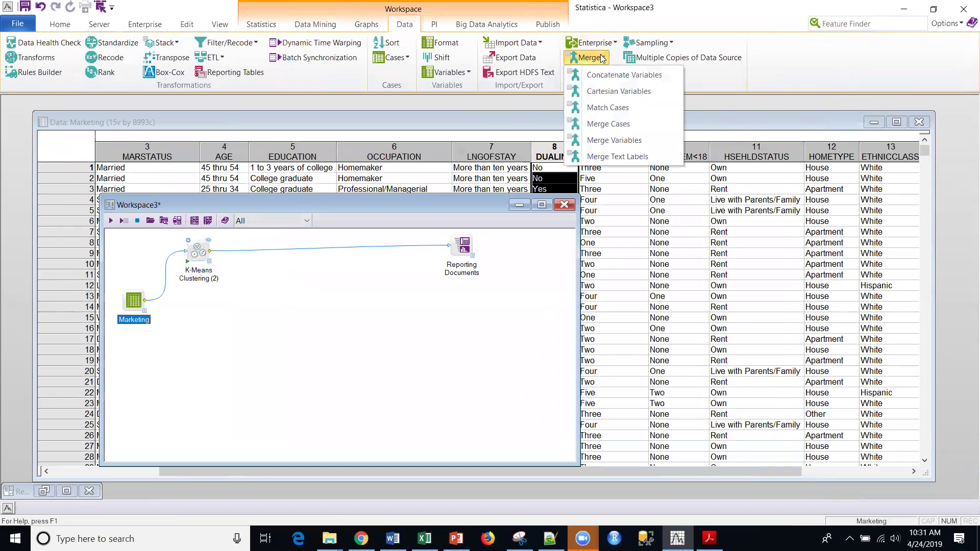
{"action": "left_click", "coordinate": [606, 75]}
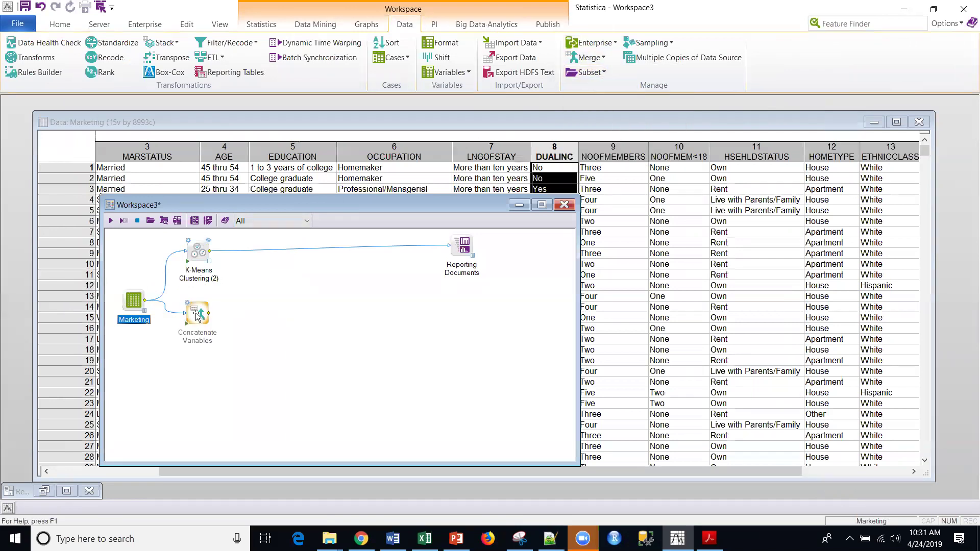
{"action": "left_click_drag", "start_coordinate": [209, 252], "coordinate": [276, 327]}
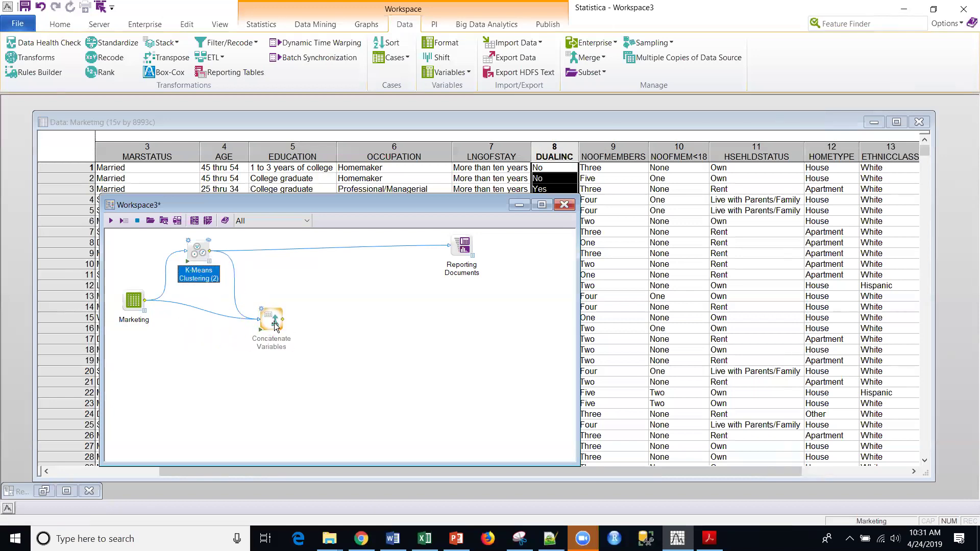
Check the K-Means node's downstream data and run Concatenate Variables with all variables from both files and unmatched cases filled with MD.
{"action": "left_click", "coordinate": [209, 261]}
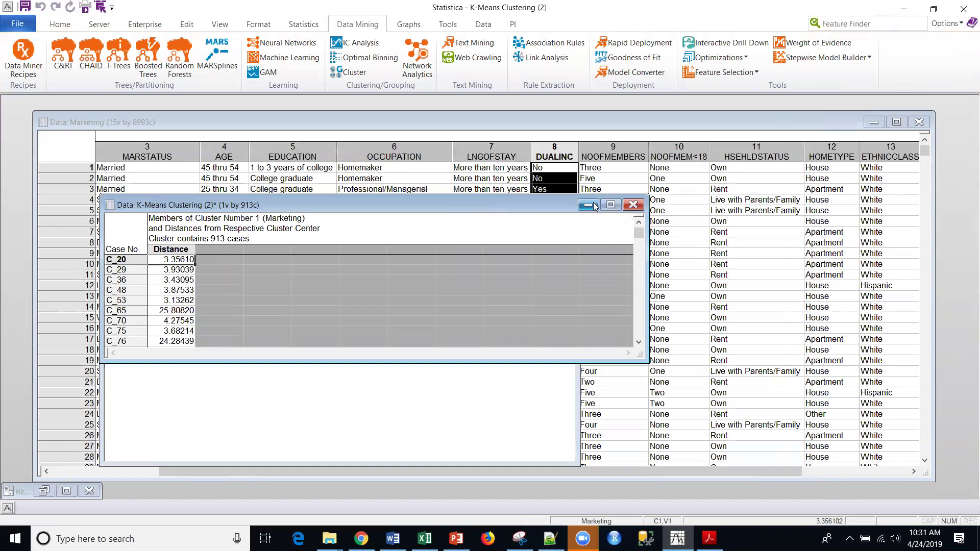
{"action": "left_click", "coordinate": [633, 205]}
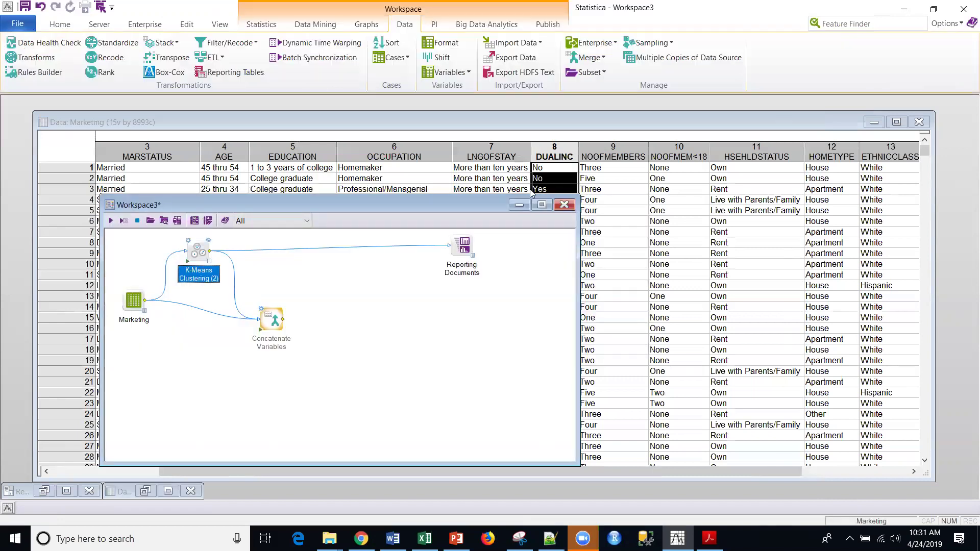
{"action": "double_click", "coordinate": [269, 321]}
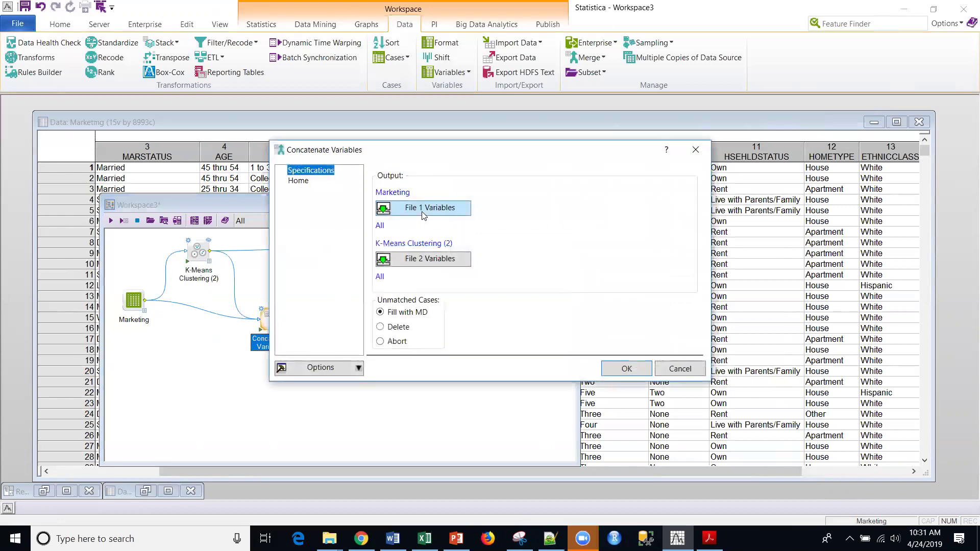
{"action": "left_click", "coordinate": [626, 370]}
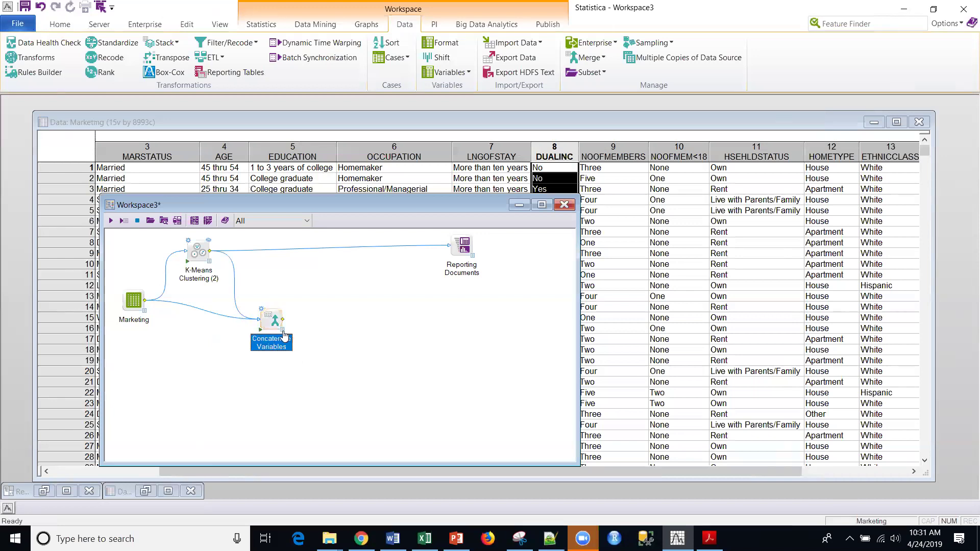
Open the Concatenate Variables output, bring its last columns into view and maximize the spreadsheet.
{"action": "left_click", "coordinate": [283, 332]}
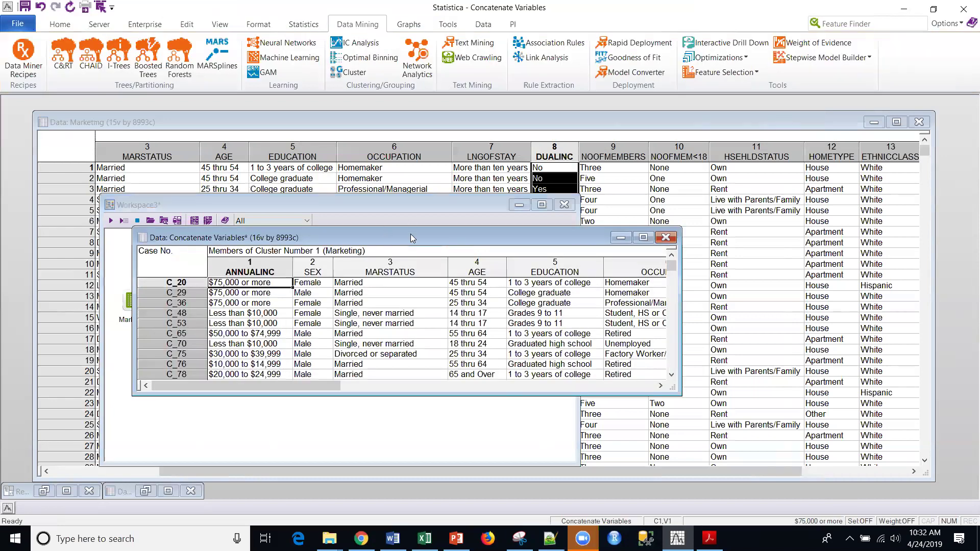
{"action": "left_click_drag", "start_coordinate": [412, 238], "coordinate": [404, 171]}
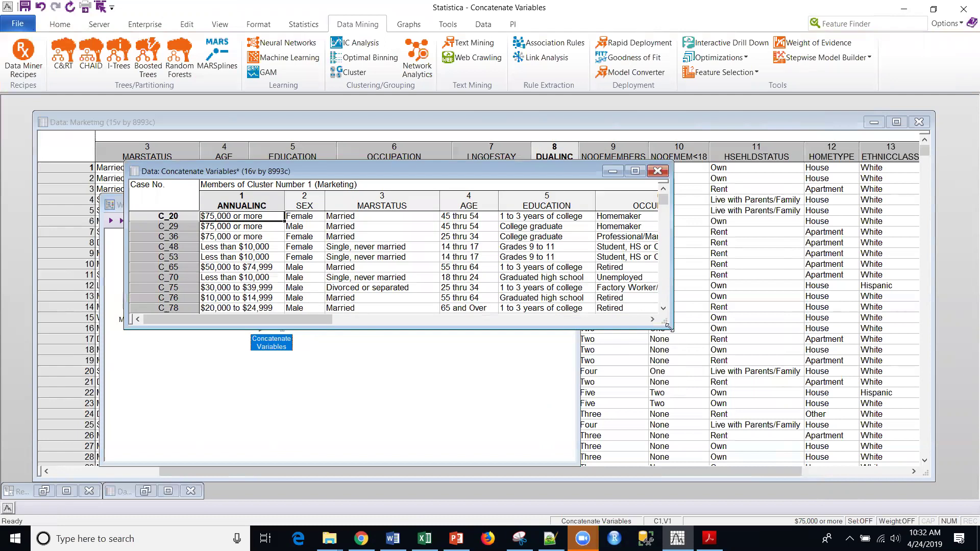
{"action": "left_click_drag", "start_coordinate": [668, 328], "coordinate": [771, 454]}
{"action": "left_click_drag", "start_coordinate": [277, 446], "coordinate": [616, 451]}
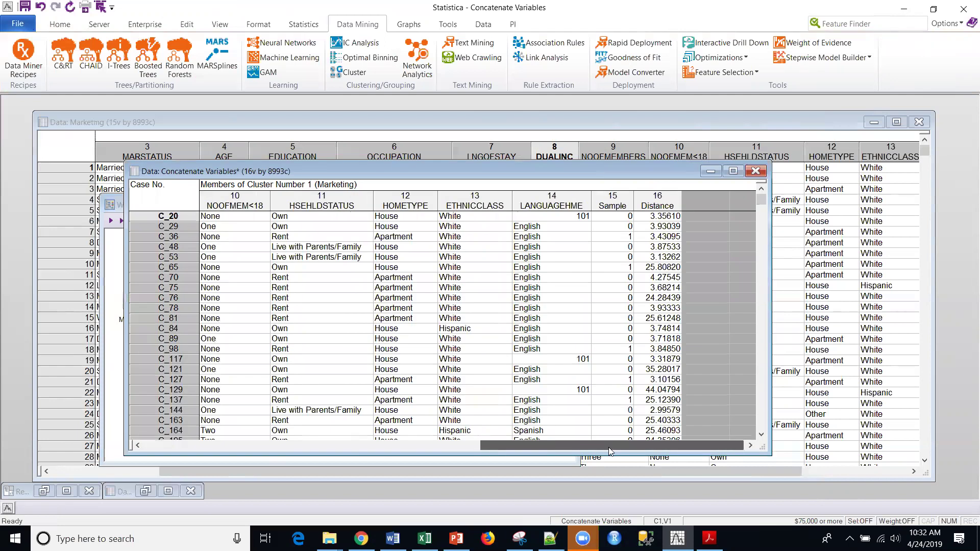
{"action": "left_click", "coordinate": [733, 172]}
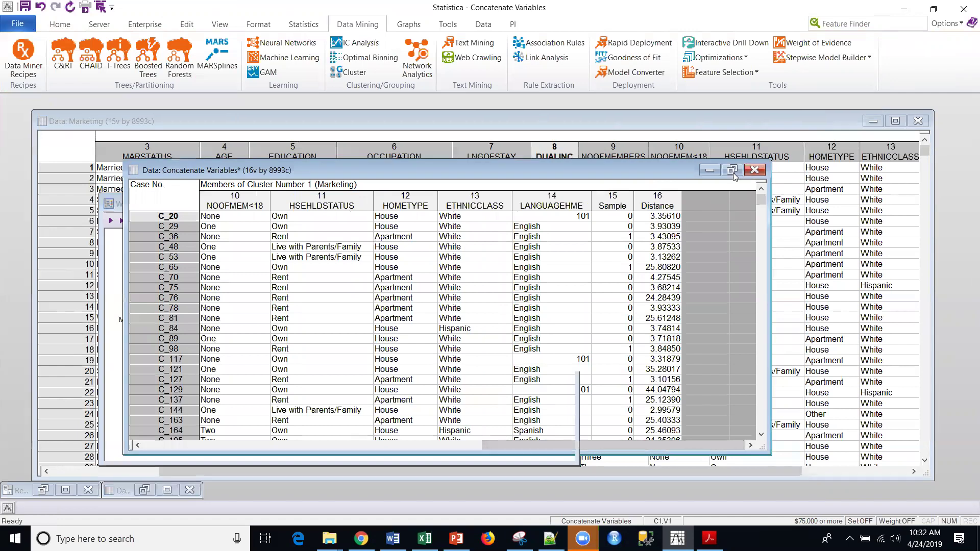
Examine the case names and the Distance column from the first through the last cases of the concatenated spreadsheet.
{"action": "left_click", "coordinate": [150, 162]}
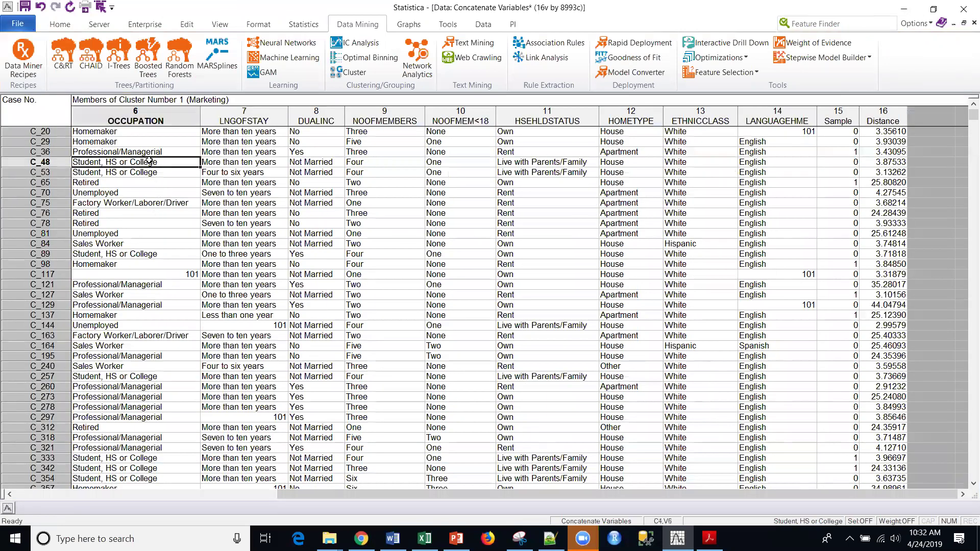
{"action": "key", "text": "Up"}
{"action": "key", "text": "Up"}
{"action": "key", "text": "Up"}
{"action": "key", "text": "Up"}
{"action": "key", "text": "Up"}
{"action": "key", "text": "Up"}
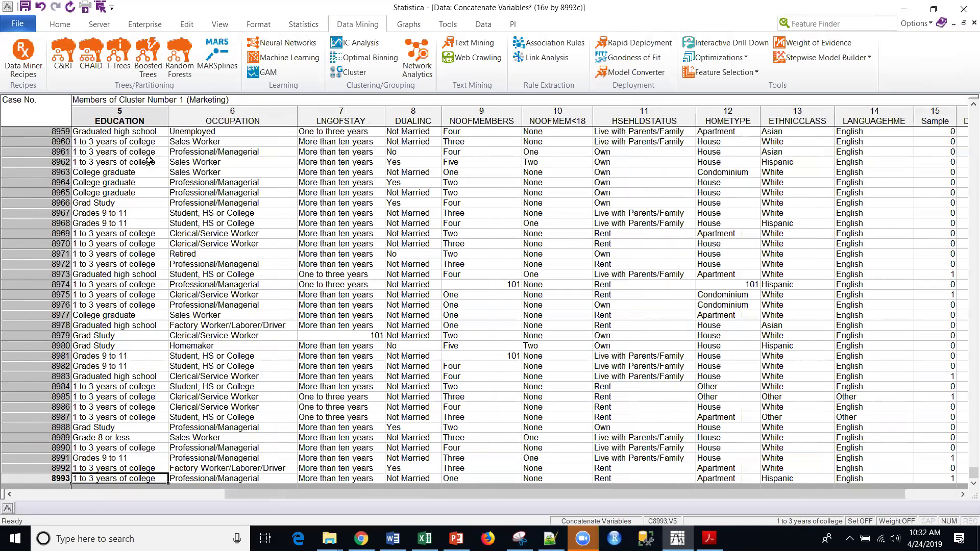
{"action": "key", "text": "Left"}
{"action": "key", "text": "Left"}
{"action": "key", "text": "Left"}
{"action": "key", "text": "Left"}
{"action": "key", "text": "Left"}
{"action": "key", "text": "Left"}
{"action": "key", "text": "Left"}
{"action": "key", "text": "Left"}
{"action": "key", "text": "Left"}
{"action": "key", "text": "Left"}
{"action": "key", "text": "Left"}
{"action": "key", "text": "Left"}
{"action": "key", "text": "Left"}
{"action": "key", "text": "Left"}
{"action": "key", "text": "Left"}
{"action": "key", "text": "Left"}
{"action": "key", "text": "Left"}
{"action": "key", "text": "Left"}
{"action": "key", "text": "Left"}
{"action": "key", "text": "Left"}
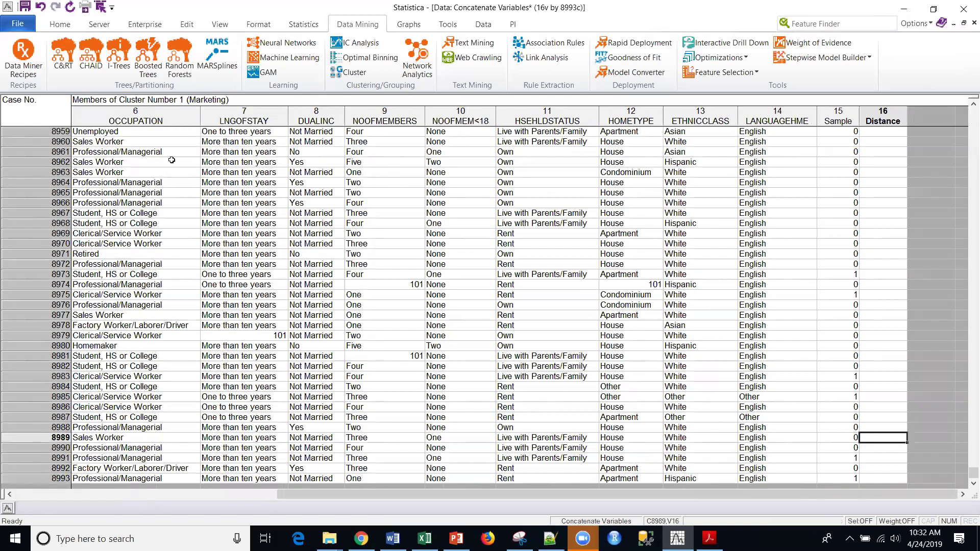
{"action": "left_click", "coordinate": [135, 135]}
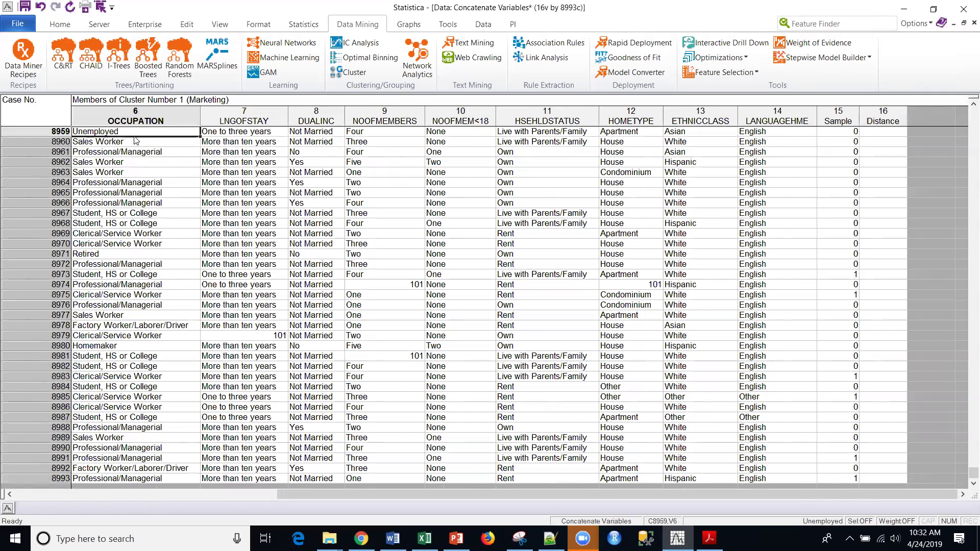
Examine the last cases of the concatenated spreadsheet across all variables, from ANNUALINC through Distance.
{"action": "key", "text": "Right"}
{"action": "key", "text": "Right"}
{"action": "key", "text": "Right"}
{"action": "key", "text": "Right"}
{"action": "key", "text": "Right"}
{"action": "key", "text": "Right"}
{"action": "key", "text": "Right"}
{"action": "key", "text": "Right"}
{"action": "key", "text": "Right"}
{"action": "key", "text": "Right"}
{"action": "key", "text": "Right"}
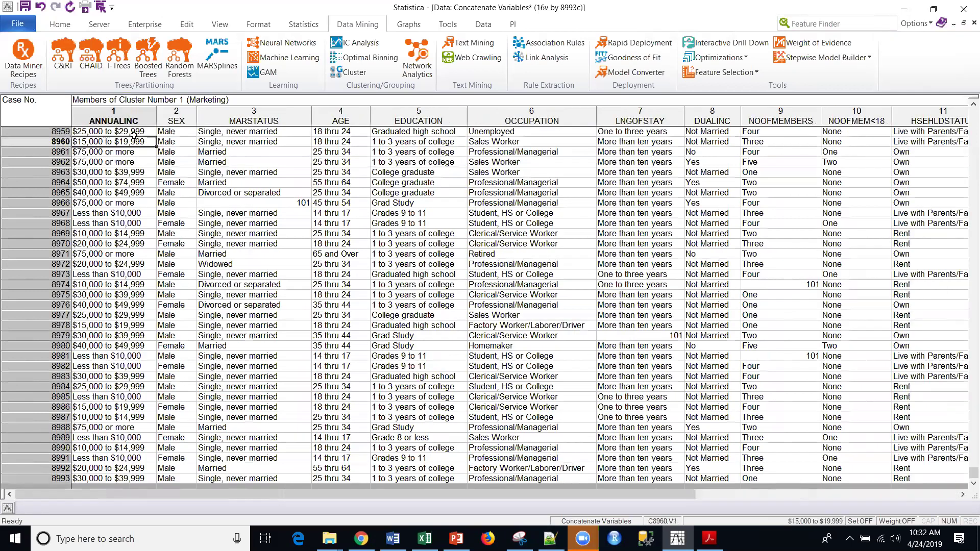
{"action": "key", "text": "Right"}
{"action": "key", "text": "Right"}
{"action": "key", "text": "Left"}
{"action": "key", "text": "Left"}
{"action": "key", "text": "Left"}
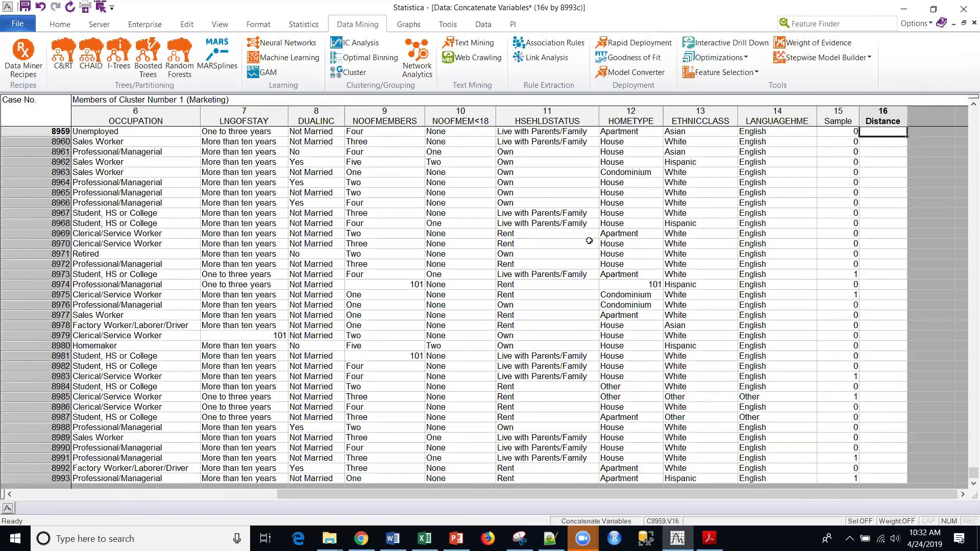
{"action": "left_click", "coordinate": [544, 264]}
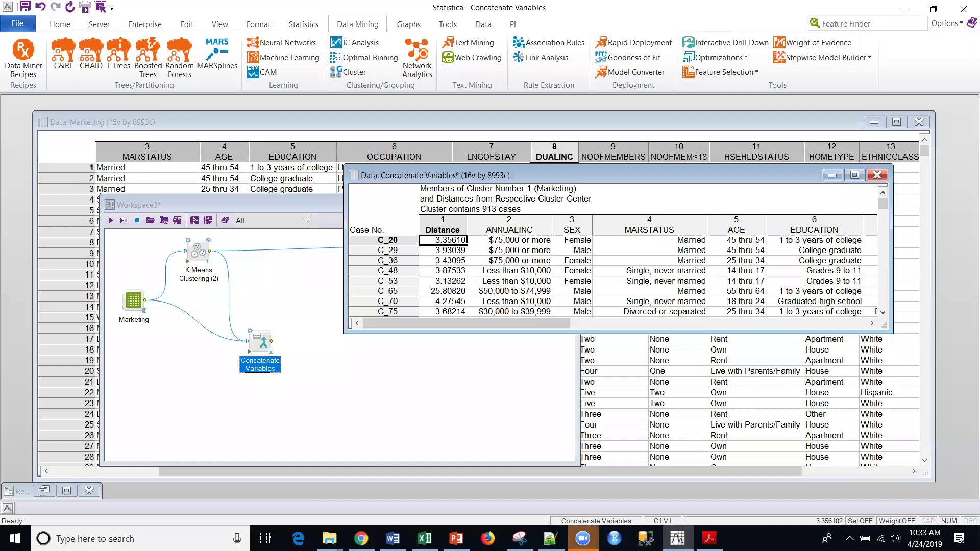
Move the new output aside and review the Concatenate Variables node's file variable selections and unmatched-case setting.
{"action": "left_click_drag", "start_coordinate": [563, 174], "coordinate": [571, 207]}
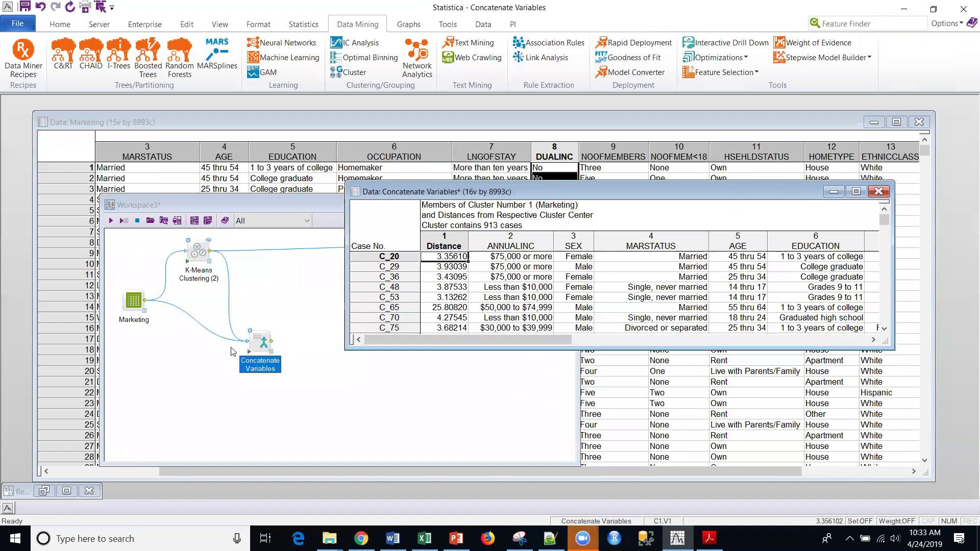
{"action": "double_click", "coordinate": [259, 339]}
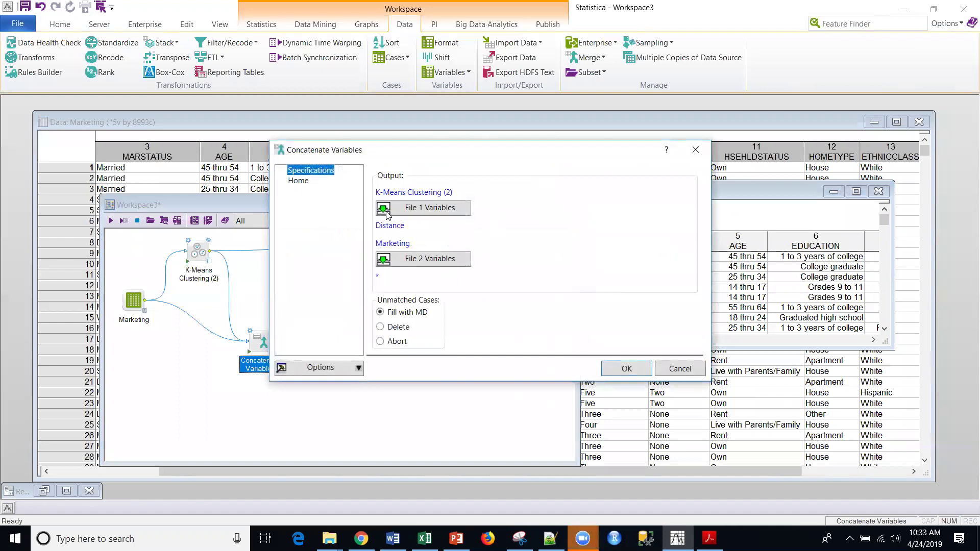
{"action": "left_click", "coordinate": [621, 368]}
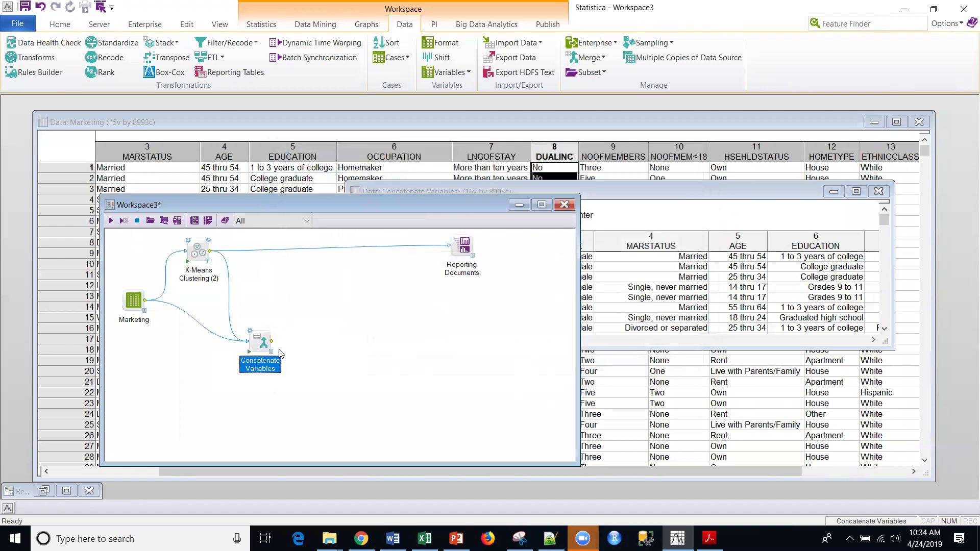
Open the Concatenate Variables output again, place it beside the workspace nodes and enlarge its window downward to show more cases.
{"action": "double_click", "coordinate": [250, 355]}
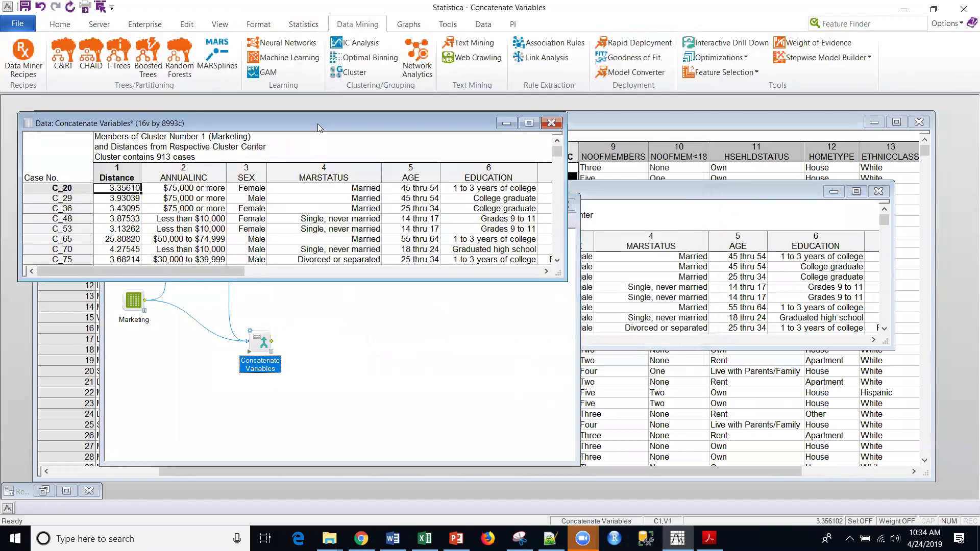
{"action": "left_click_drag", "start_coordinate": [322, 122], "coordinate": [522, 152]}
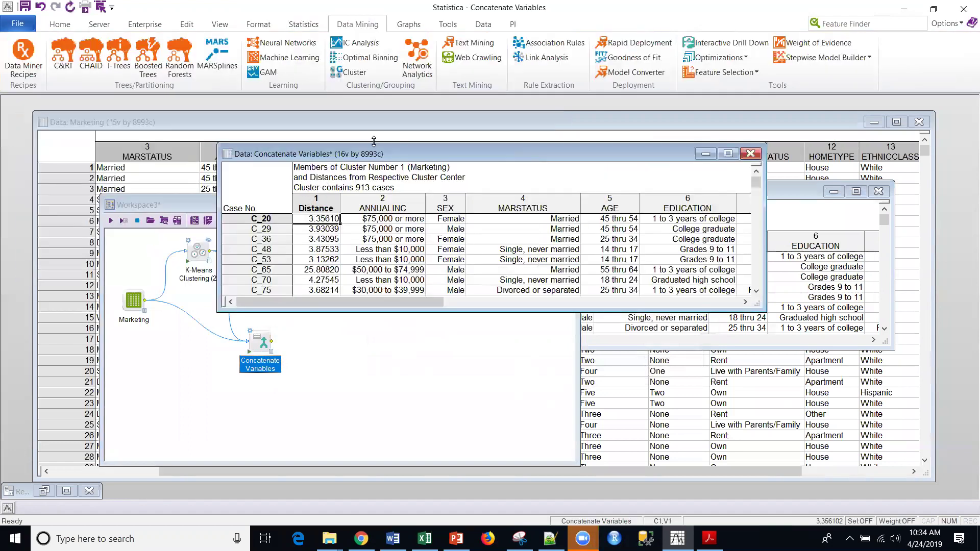
{"action": "left_click_drag", "start_coordinate": [389, 152], "coordinate": [451, 161]}
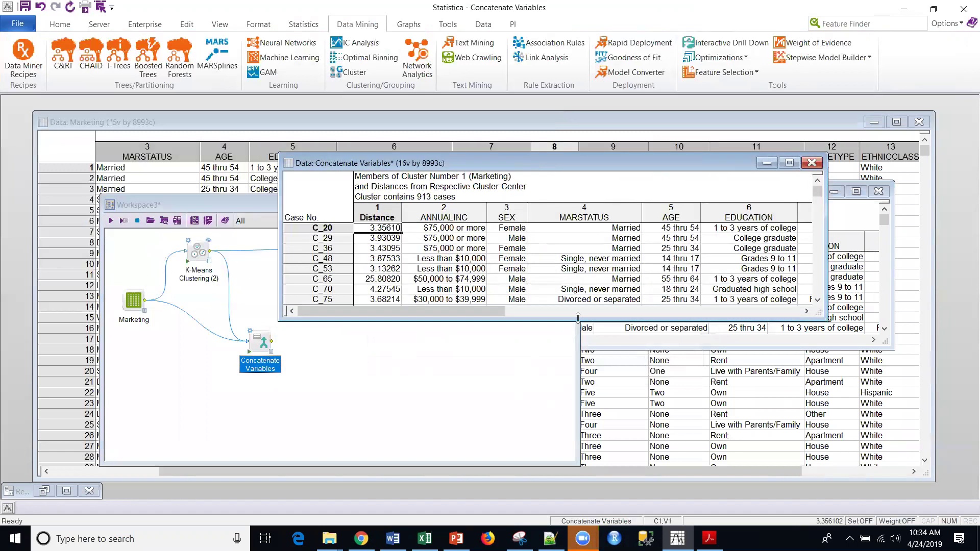
{"action": "left_click_drag", "start_coordinate": [578, 318], "coordinate": [578, 472]}
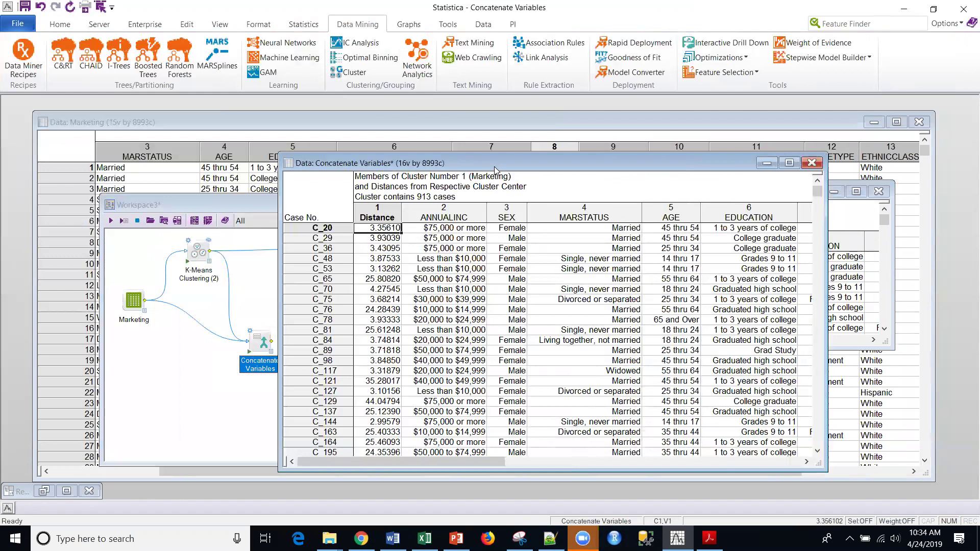
{"action": "left_click_drag", "start_coordinate": [491, 167], "coordinate": [557, 141]}
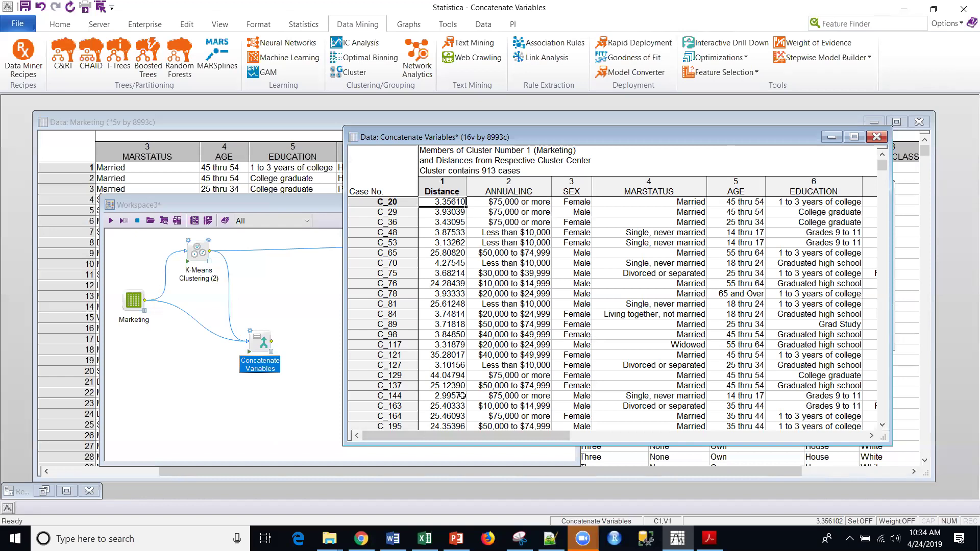
{"action": "left_click_drag", "start_coordinate": [611, 444], "coordinate": [610, 490]}
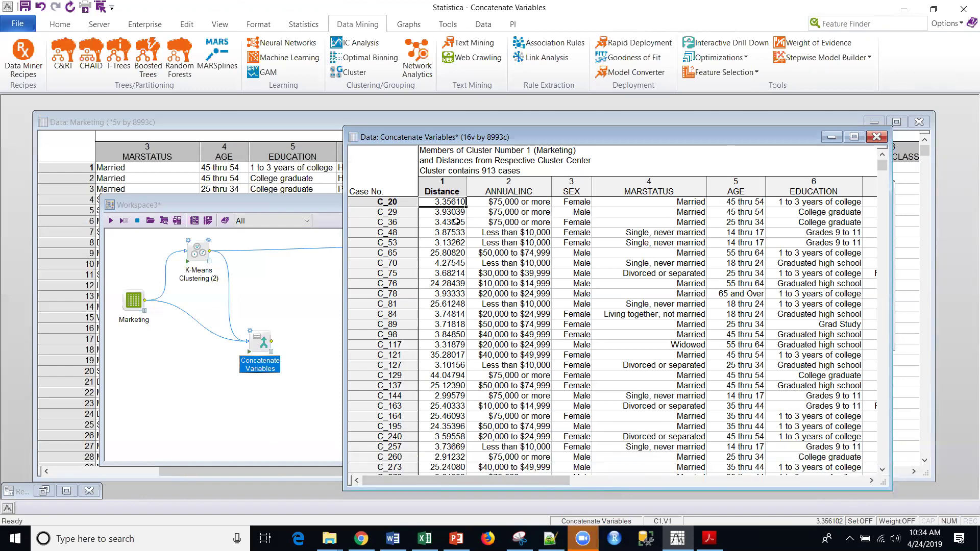
Examine the Distance column down the cluster 1 cases, comparing small and unusually large distances at cases such as C_121, C_595 and C_726.
{"action": "left_click_drag", "start_coordinate": [443, 201], "coordinate": [444, 243]}
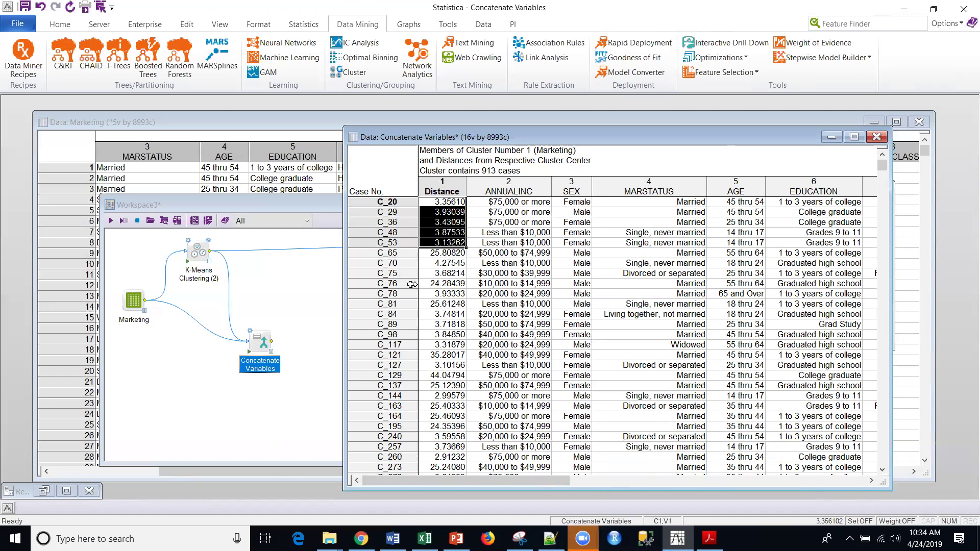
{"action": "left_click", "coordinate": [448, 356]}
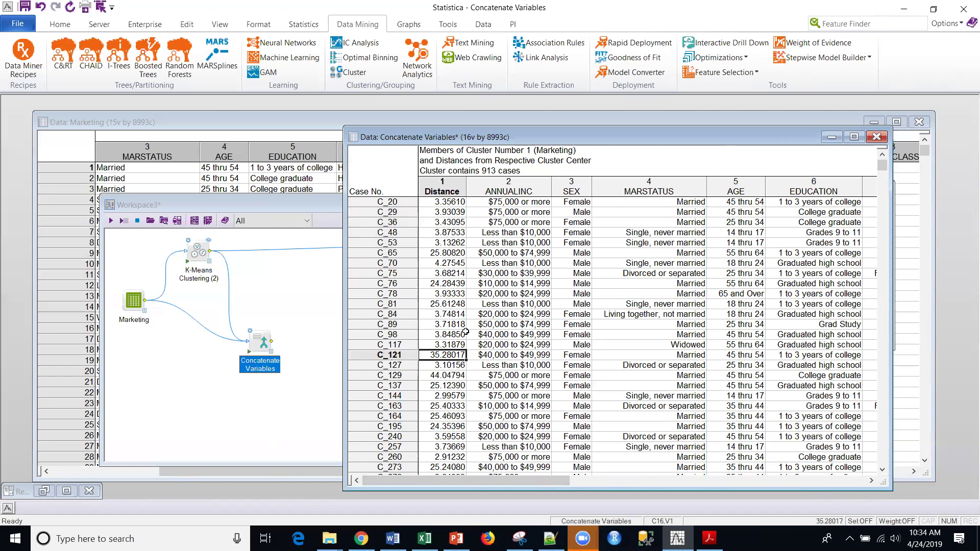
{"action": "scroll", "coordinate": [466, 332], "scroll_direction": "down", "scroll_amount": 1}
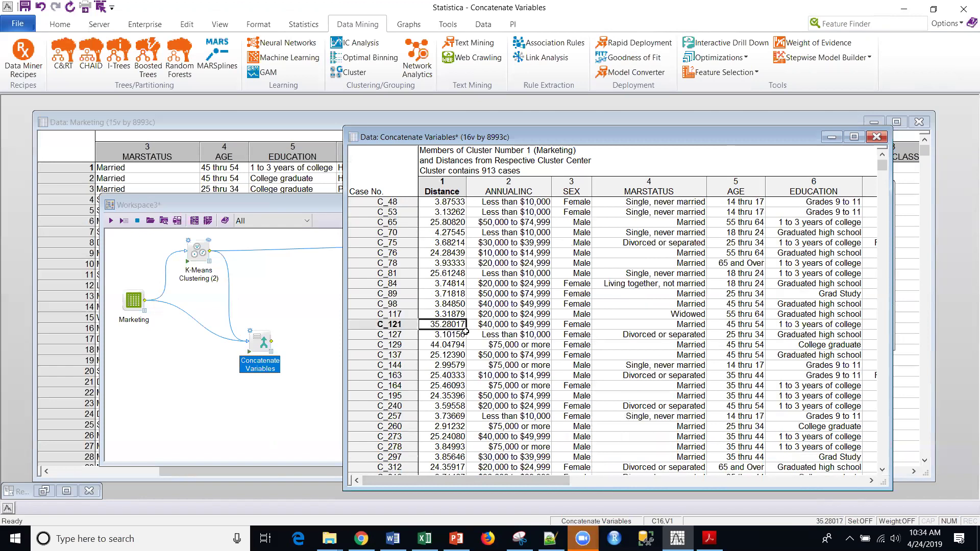
{"action": "scroll", "coordinate": [465, 333], "scroll_direction": "down", "scroll_amount": 7}
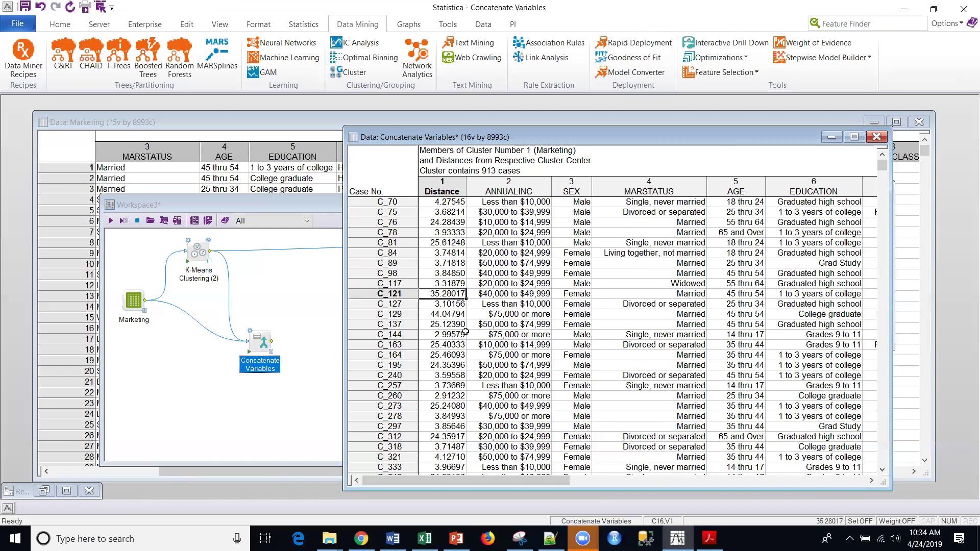
{"action": "scroll", "coordinate": [466, 332], "scroll_direction": "down", "scroll_amount": 14}
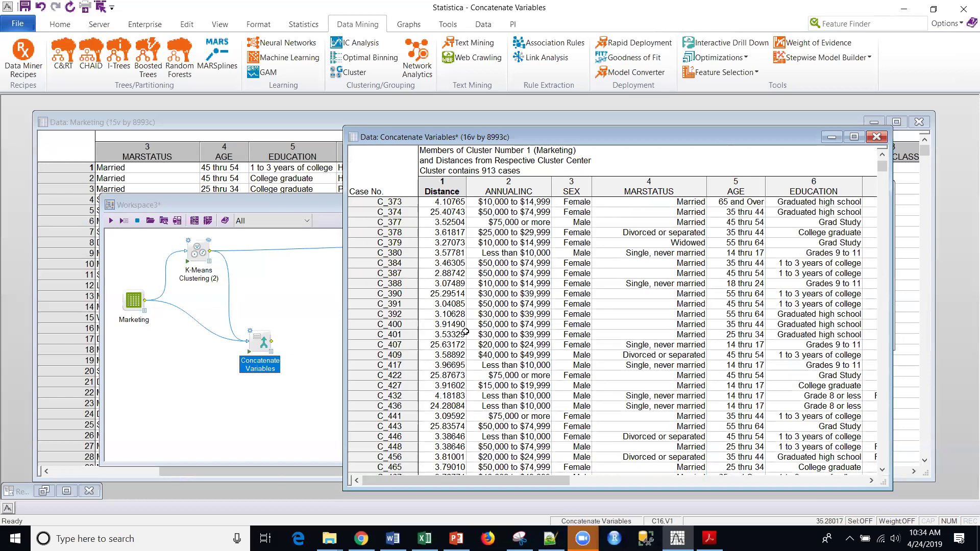
{"action": "scroll", "coordinate": [466, 332], "scroll_direction": "down", "scroll_amount": 10}
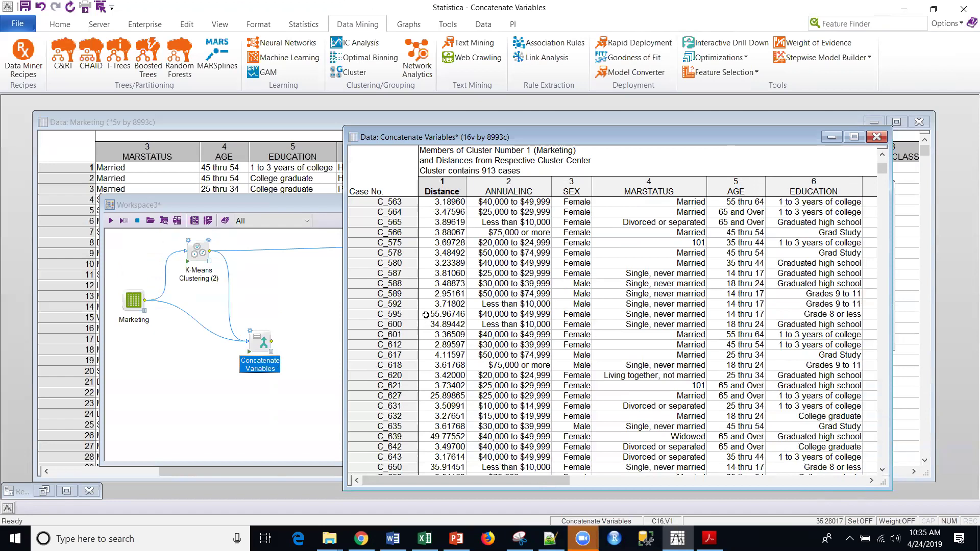
{"action": "left_click_drag", "start_coordinate": [435, 314], "coordinate": [435, 325]}
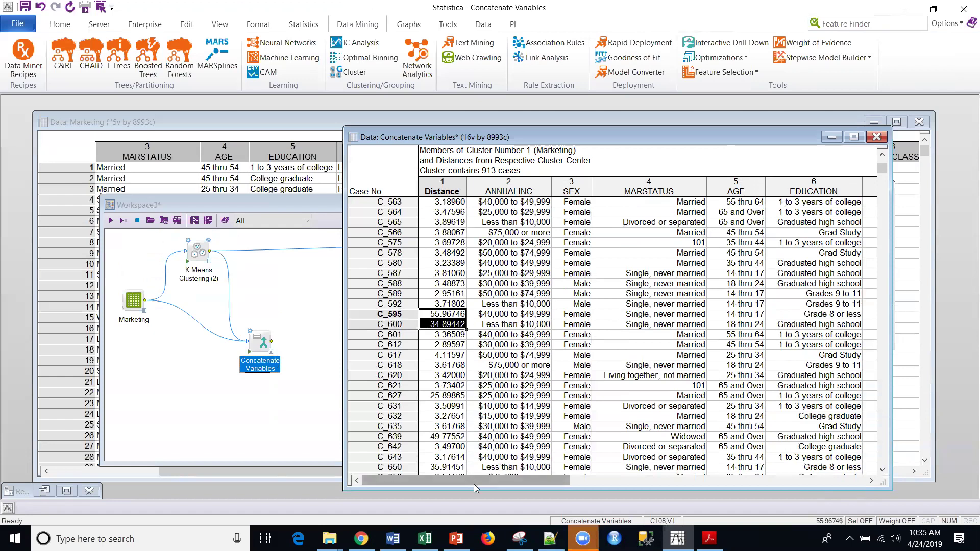
{"action": "left_click_drag", "start_coordinate": [476, 481], "coordinate": [455, 486]}
{"action": "scroll", "coordinate": [470, 351], "scroll_direction": "down", "scroll_amount": 2}
{"action": "scroll", "coordinate": [470, 352], "scroll_direction": "down", "scroll_amount": 10}
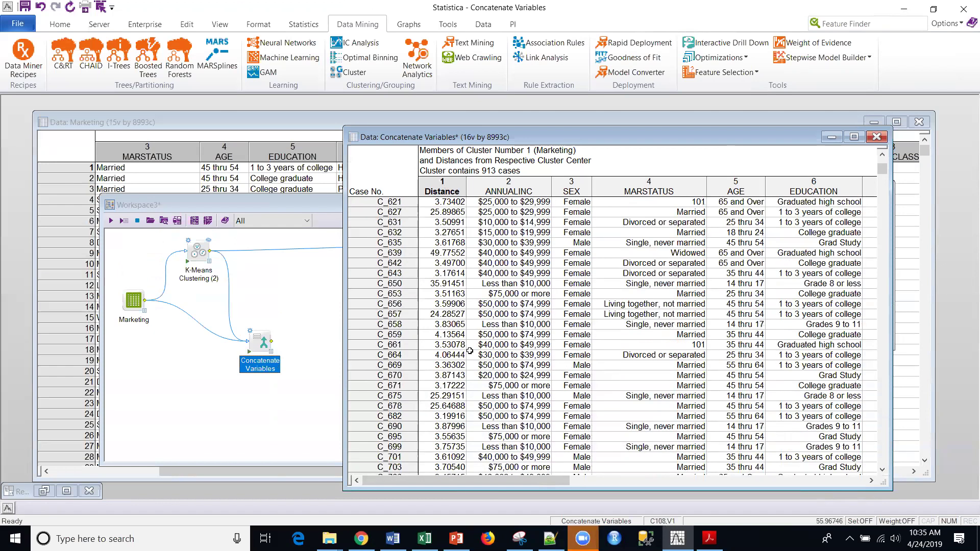
{"action": "left_click", "coordinate": [439, 323]}
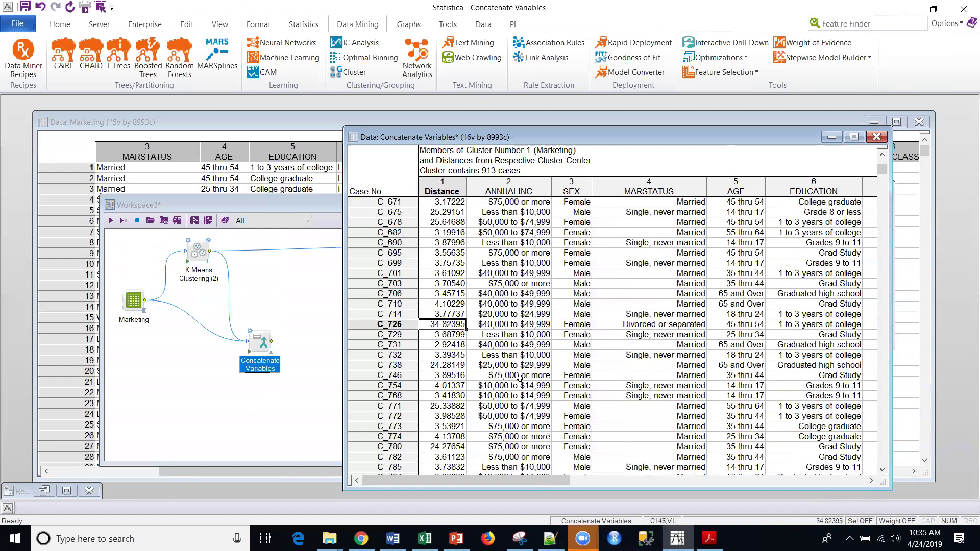